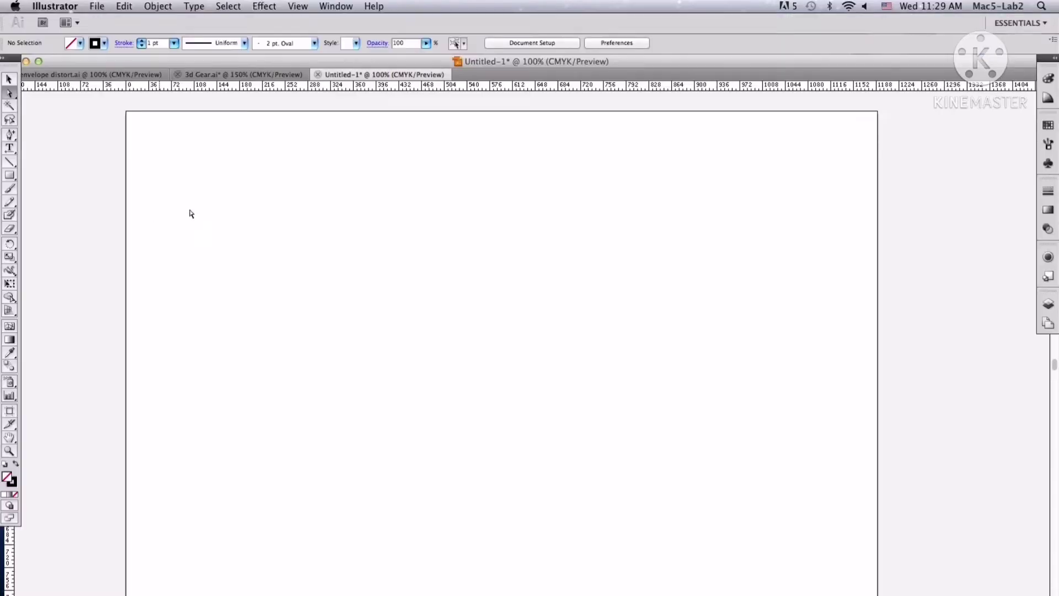
Set the Pencil tool's smoothness to 60% and sketch an open number 2 about 423 px wide and 461 px high on the artboard.
{"action": "double_click", "coordinate": [10, 203]}
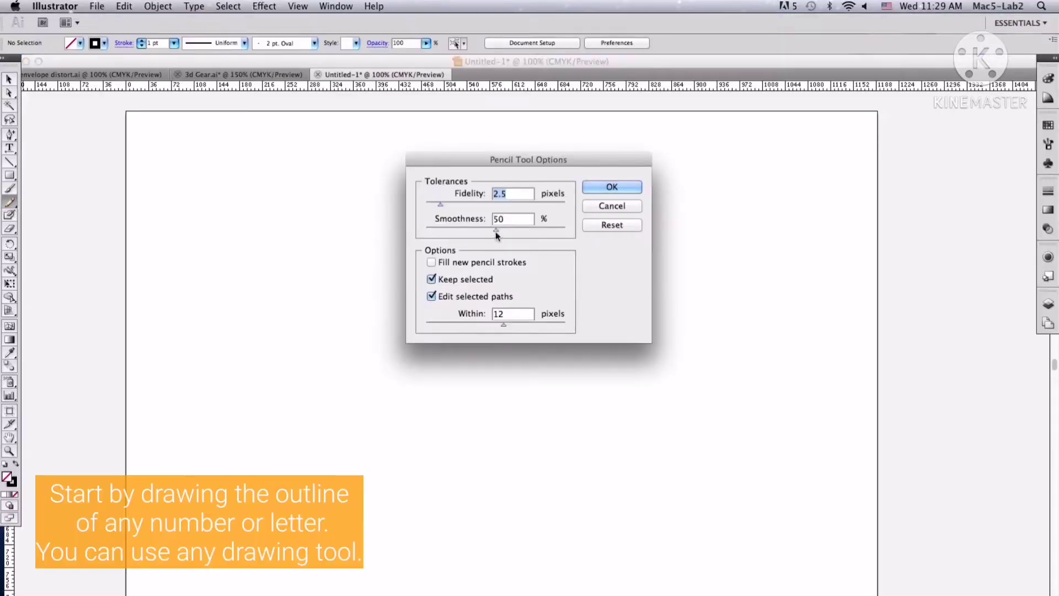
{"action": "key", "text": "Tab"}
{"action": "type", "text": "60"}
{"action": "left_click", "coordinate": [601, 184]}
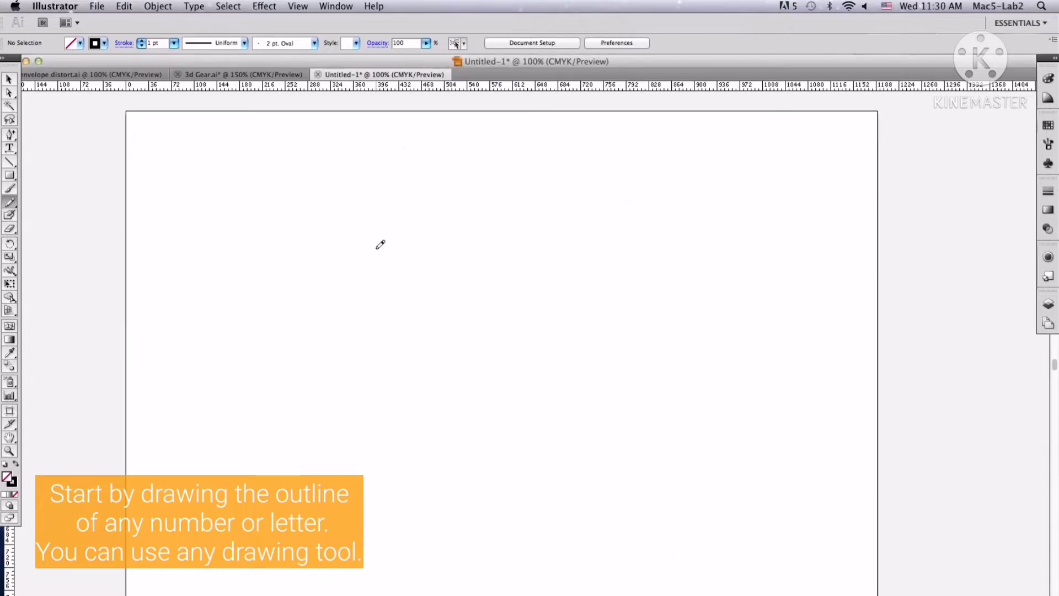
{"action": "mouse_move", "coordinate": [436, 187]}
{"action": "left_mouse_down"}
{"action": "mouse_move", "coordinate": [554, 196]}
{"action": "mouse_move", "coordinate": [563, 285]}
{"action": "left_mouse_up"}
{"action": "left_click_drag", "start_coordinate": [626, 463], "coordinate": [626, 463]}
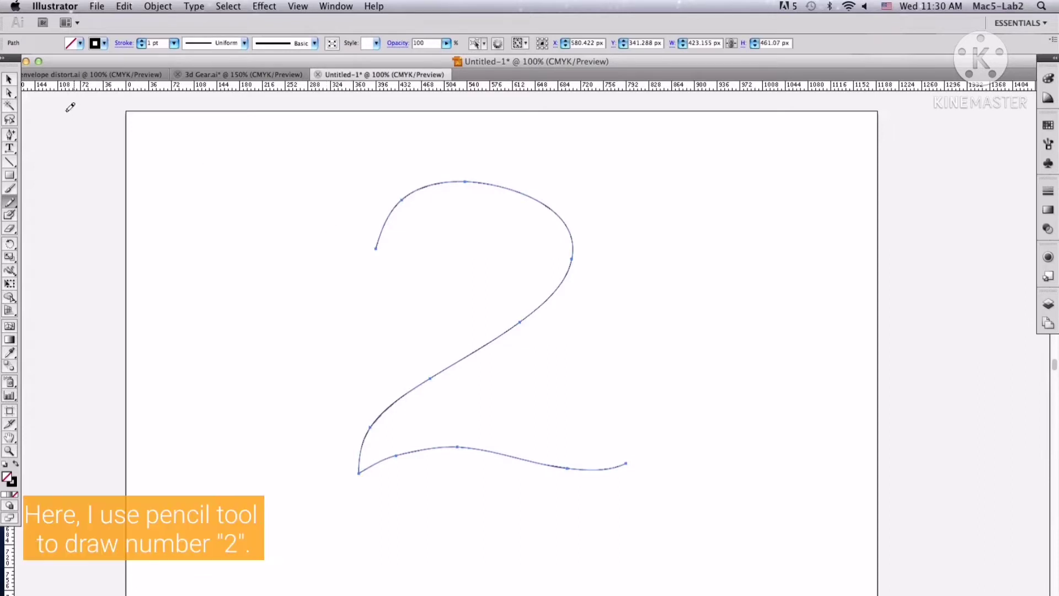
Refine the 2 with Direct Selection by shifting its starting anchor slightly outward and raising the anchor at its top curve.
{"action": "left_click", "coordinate": [8, 93]}
{"action": "left_click_drag", "start_coordinate": [375, 248], "coordinate": [368, 247]}
{"action": "left_click_drag", "start_coordinate": [466, 182], "coordinate": [479, 176]}
{"action": "left_click", "coordinate": [724, 341]}
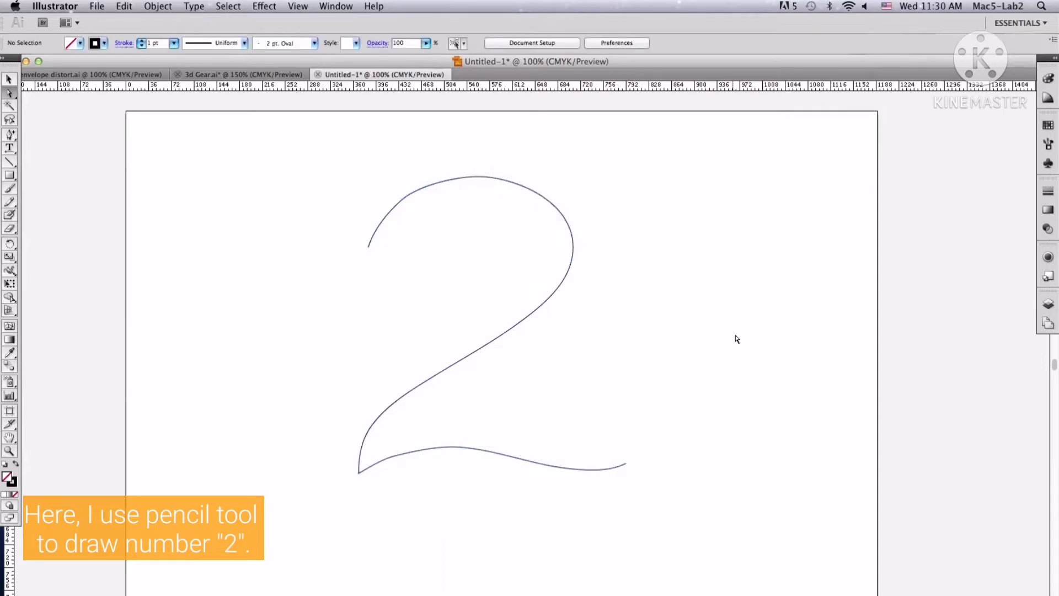
Move the whole number 2 path slightly down and to the right on the artboard.
{"action": "left_click", "coordinate": [548, 306]}
{"action": "left_click_drag", "start_coordinate": [548, 306], "coordinate": [572, 366]}
{"action": "left_click", "coordinate": [682, 281]}
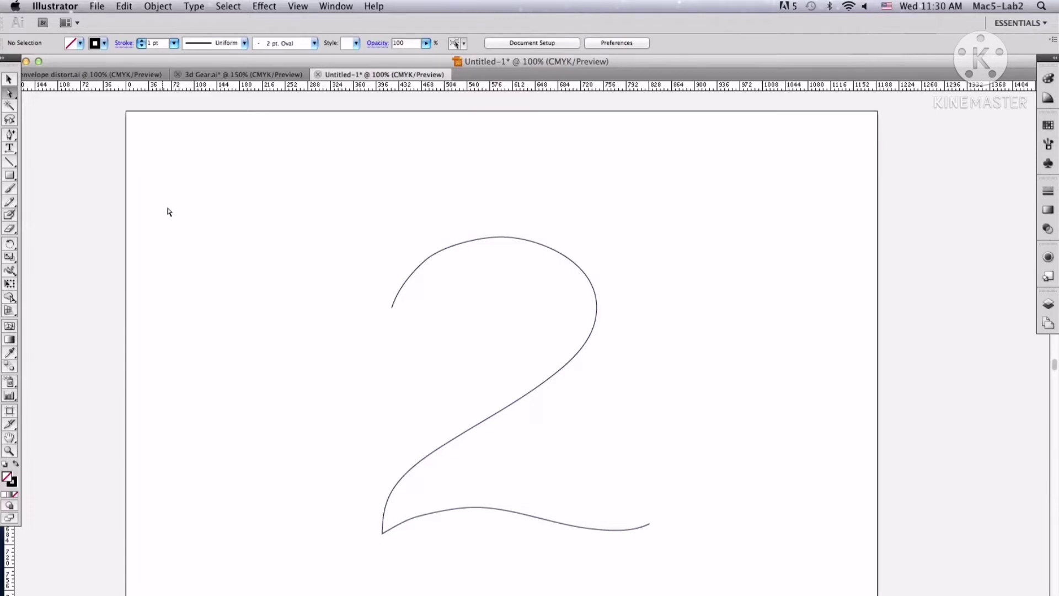
Draw a circle about 11 px wide to the upper left of the 2, with a black fill and no stroke.
{"action": "left_click_drag", "start_coordinate": [10, 175], "coordinate": [52, 205]}
{"action": "left_click_drag", "start_coordinate": [282, 185], "coordinate": [287, 191]}
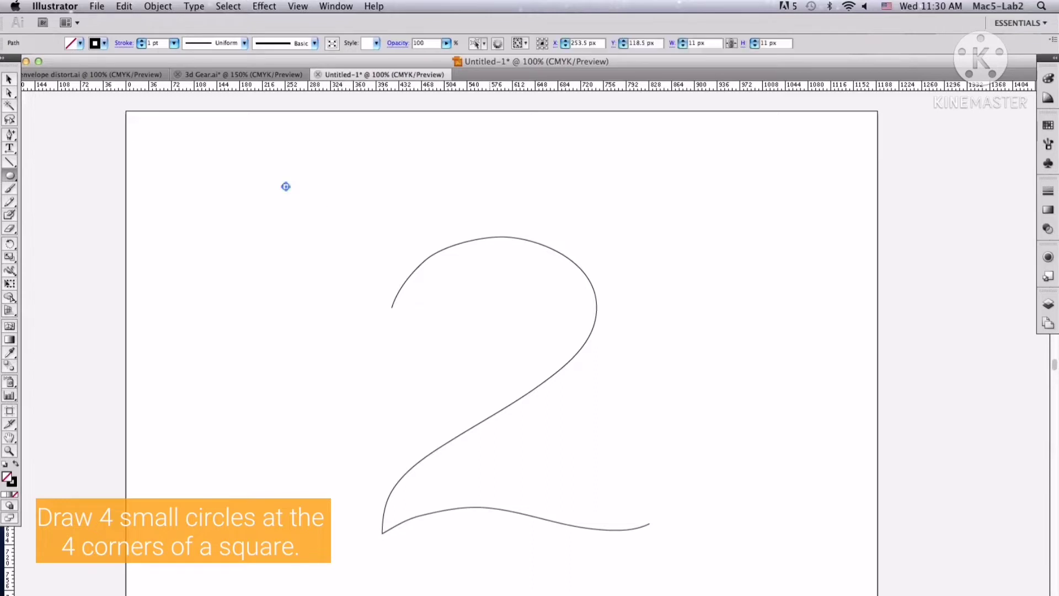
{"action": "left_click", "coordinate": [80, 44]}
{"action": "left_click", "coordinate": [28, 55]}
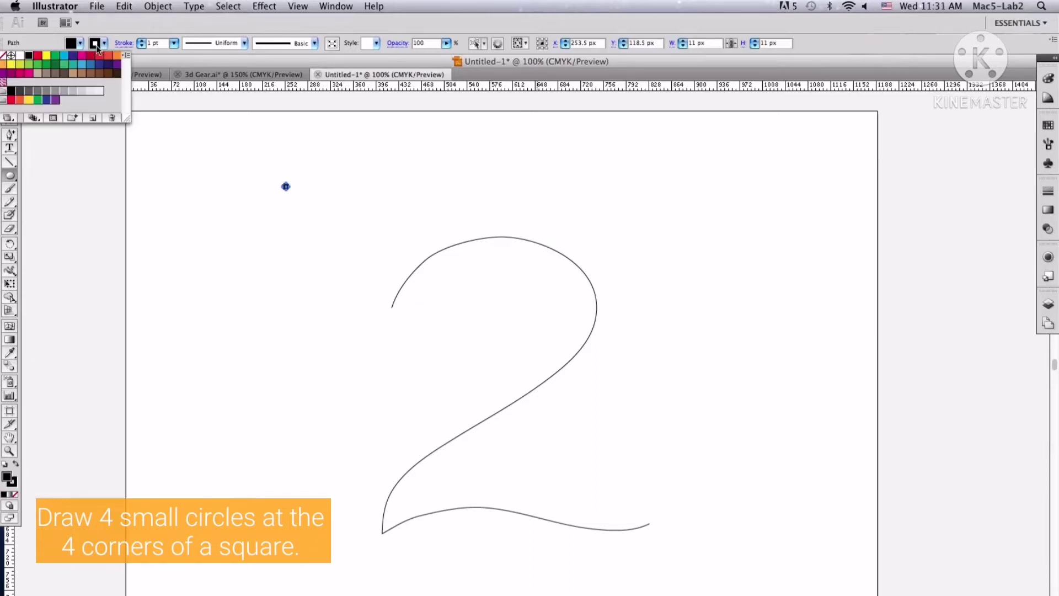
{"action": "left_click", "coordinate": [5, 56]}
{"action": "left_click", "coordinate": [155, 29]}
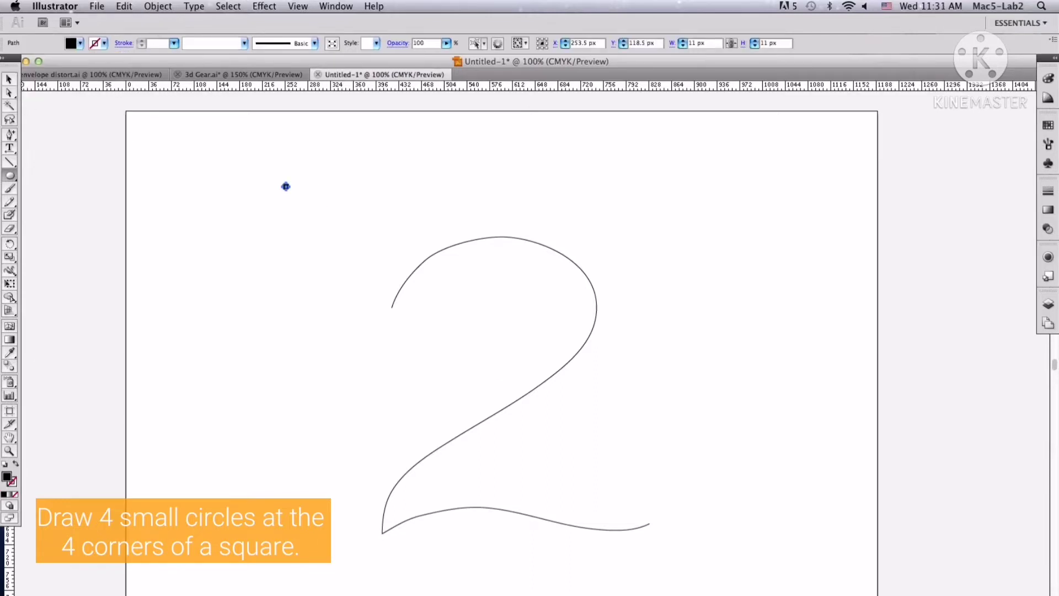
Delete the small circle and replace it with an exact 8 by 8 px circle placed to the upper left of the 2.
{"action": "key", "text": "Delete"}
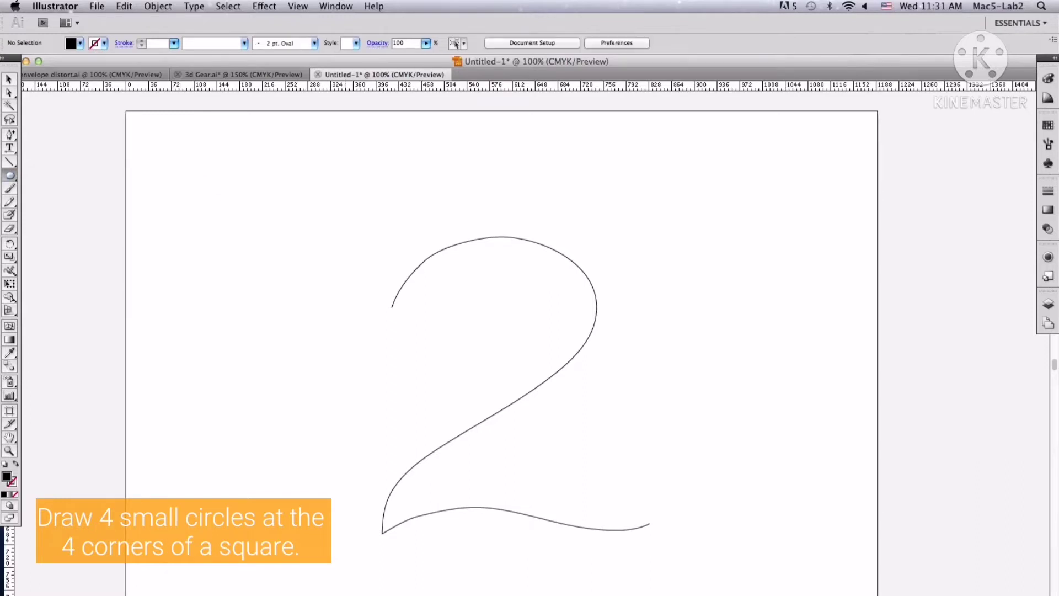
{"action": "left_click", "coordinate": [400, 214]}
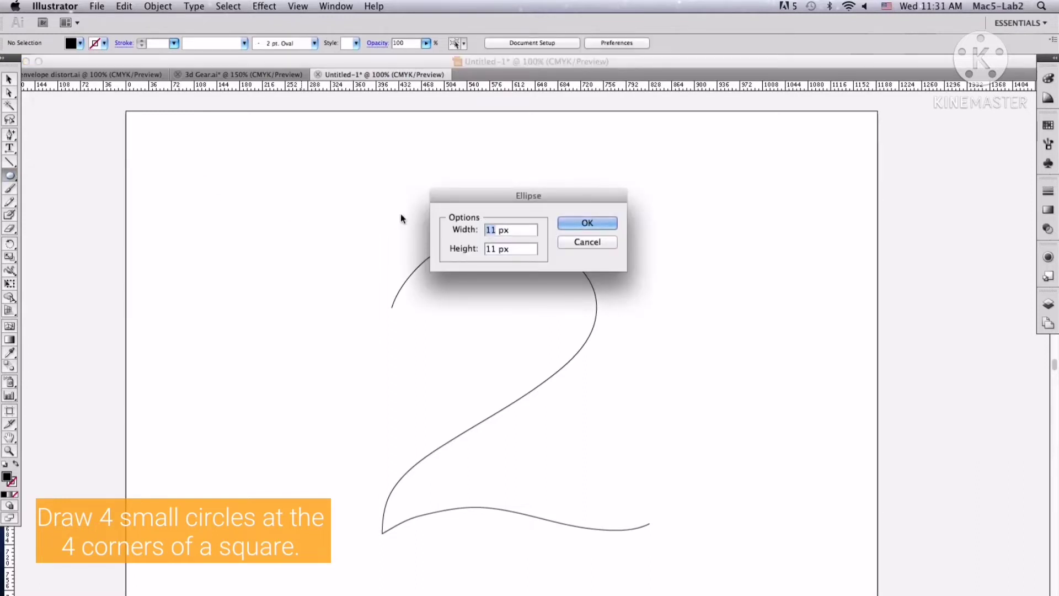
{"action": "type", "text": "88"}
{"action": "left_click", "coordinate": [607, 223]}
{"action": "left_click", "coordinate": [9, 79]}
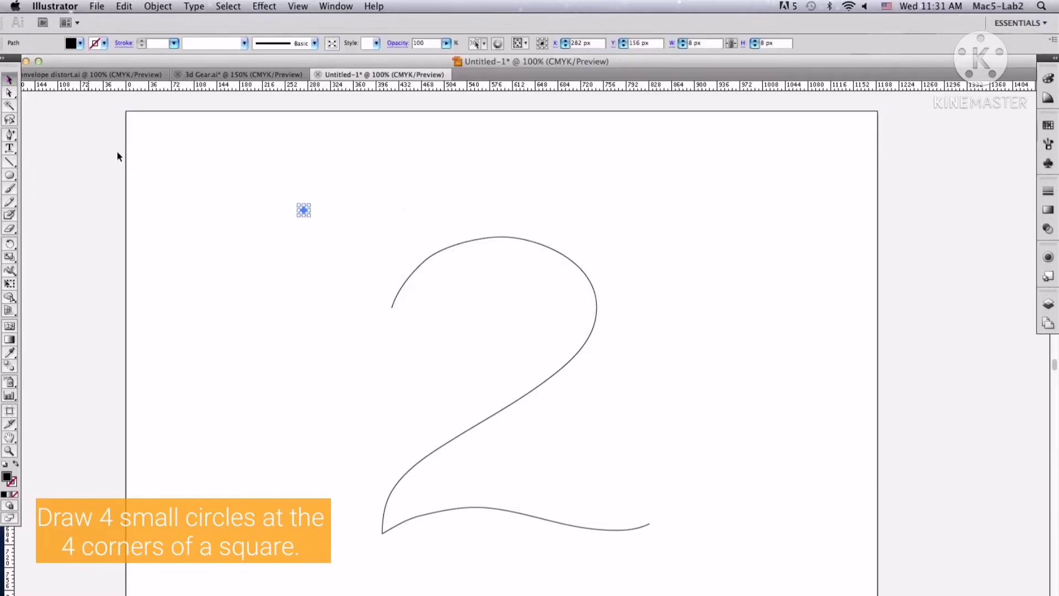
Duplicate the 8 px circle horizontally, placing the copy about 51 px to its right.
{"action": "left_click", "coordinate": [237, 247]}
{"action": "key", "text": "super+equal"}
{"action": "key", "text": "super+equal"}
{"action": "key", "text": "super+equal"}
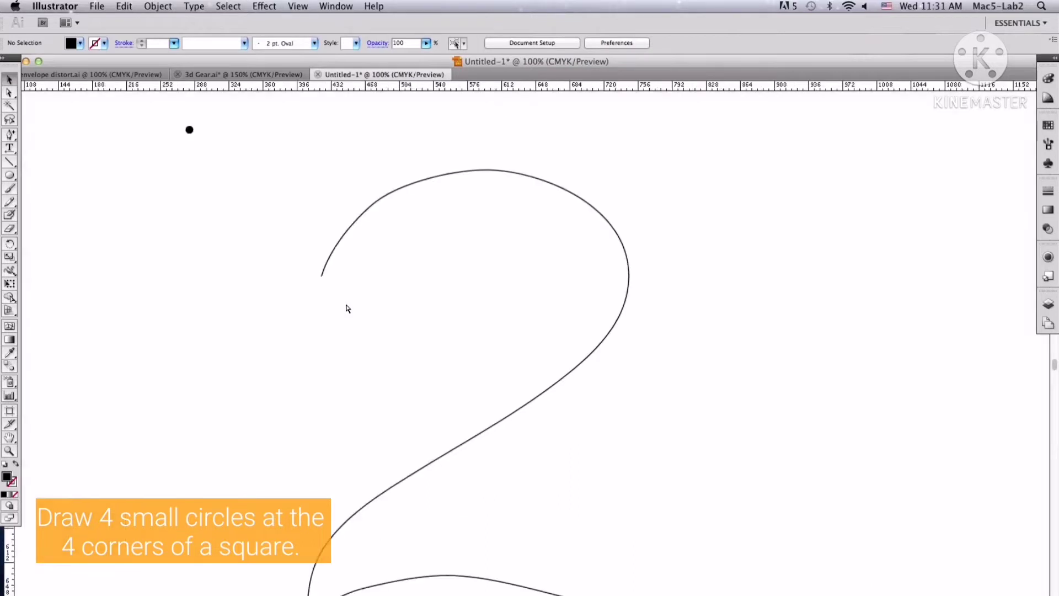
{"action": "left_click_drag", "start_coordinate": [237, 255], "coordinate": [503, 474]}
{"action": "scroll", "coordinate": [290, 277], "scroll_direction": "up", "scroll_amount": 5}
{"action": "scroll", "coordinate": [291, 277], "scroll_direction": "left", "scroll_amount": 6}
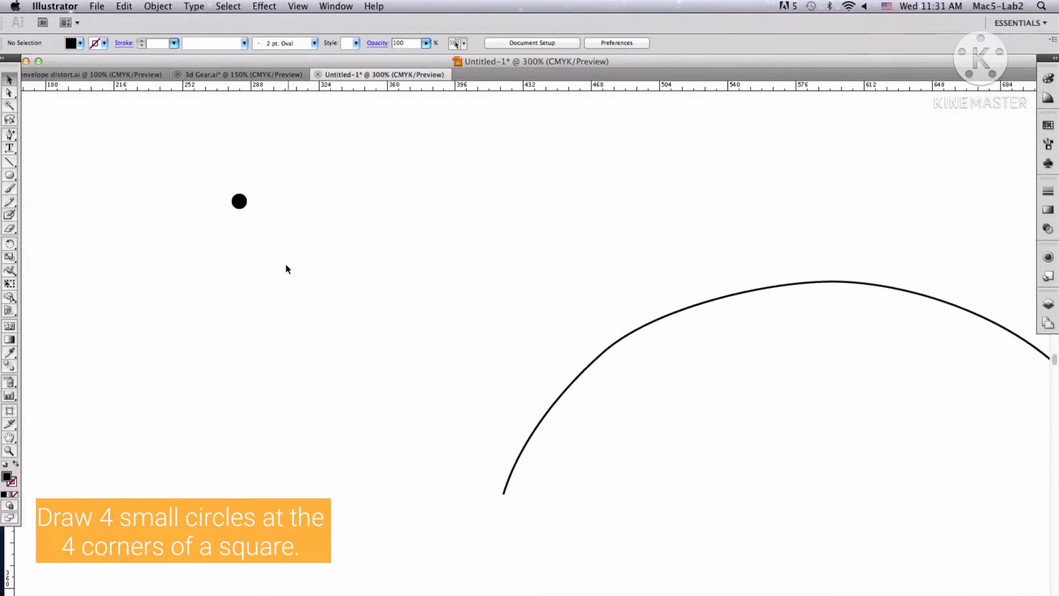
{"action": "left_click_drag", "start_coordinate": [239, 201], "coordinate": [335, 201]}
{"action": "left_click", "coordinate": [392, 250]}
Draw a square about 53 px wide from the left circle's centre, fill it with white and send it to the back.
{"action": "left_click_drag", "start_coordinate": [9, 177], "coordinate": [43, 207]}
{"action": "left_click_drag", "start_coordinate": [239, 202], "coordinate": [338, 275]}
{"action": "left_click", "coordinate": [9, 80]}
{"action": "left_click", "coordinate": [75, 43]}
{"action": "left_click", "coordinate": [20, 56]}
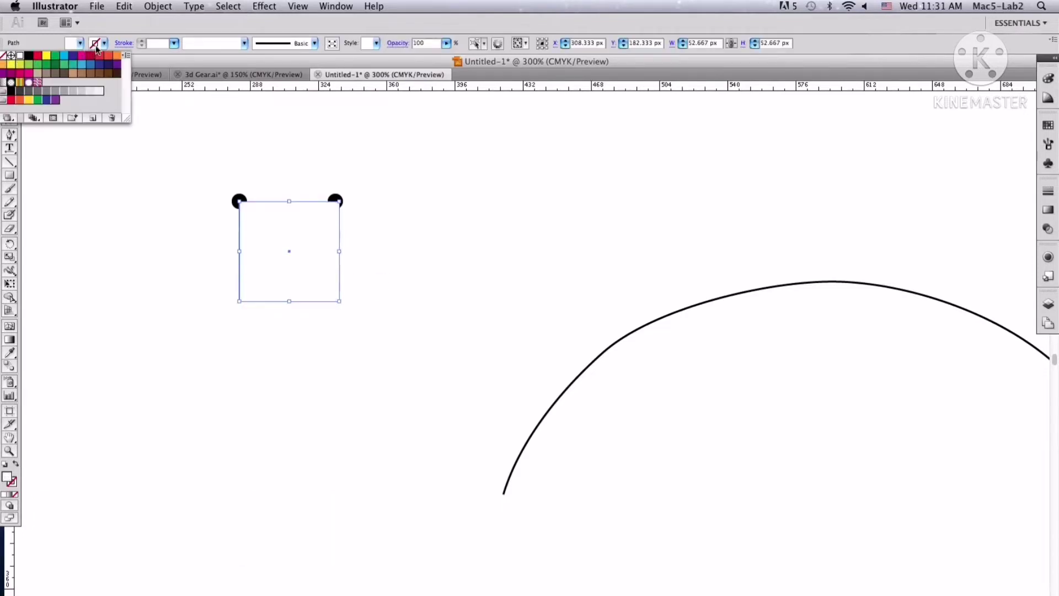
{"action": "right_click", "coordinate": [307, 273]}
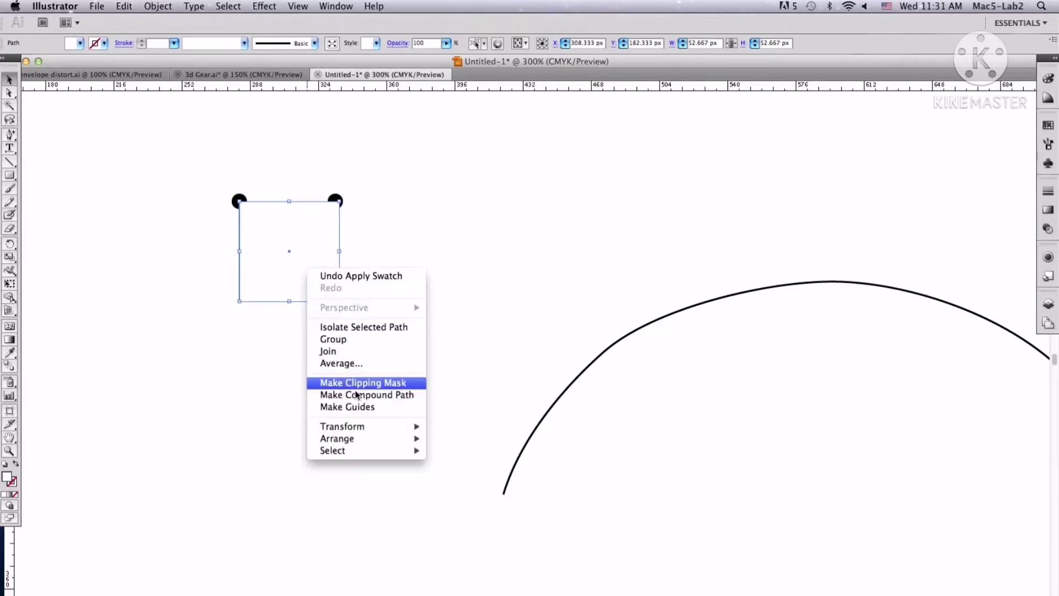
{"action": "mouse_move", "coordinate": [353, 438]}
{"action": "left_click", "coordinate": [458, 466]}
Duplicate the two circles about 49 px straight down and give the square a black stroke.
{"action": "left_click_drag", "start_coordinate": [216, 178], "coordinate": [336, 300]}
{"action": "left_click", "coordinate": [305, 234]}
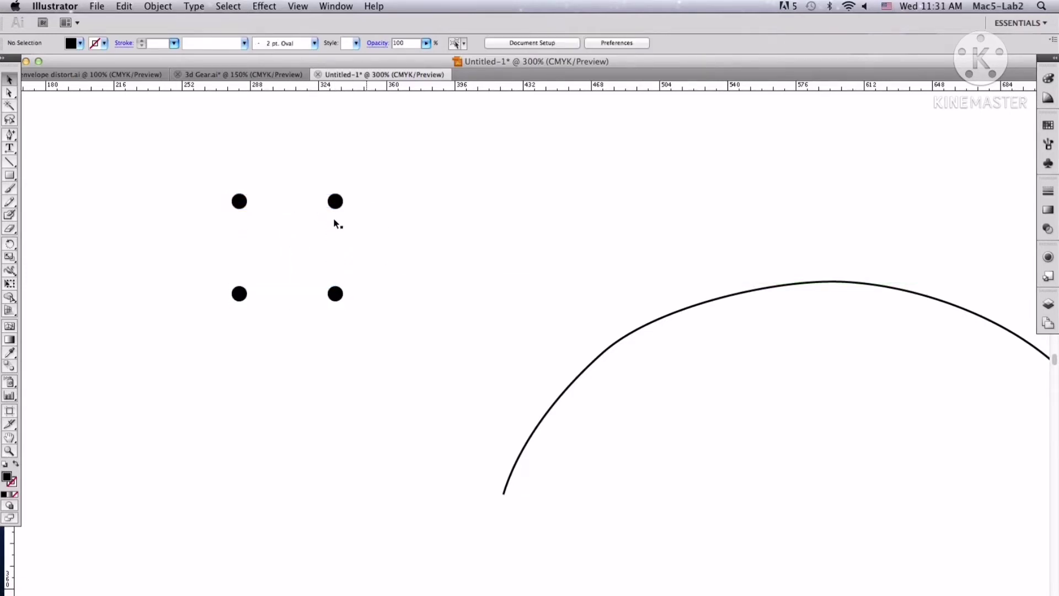
{"action": "left_click", "coordinate": [104, 45]}
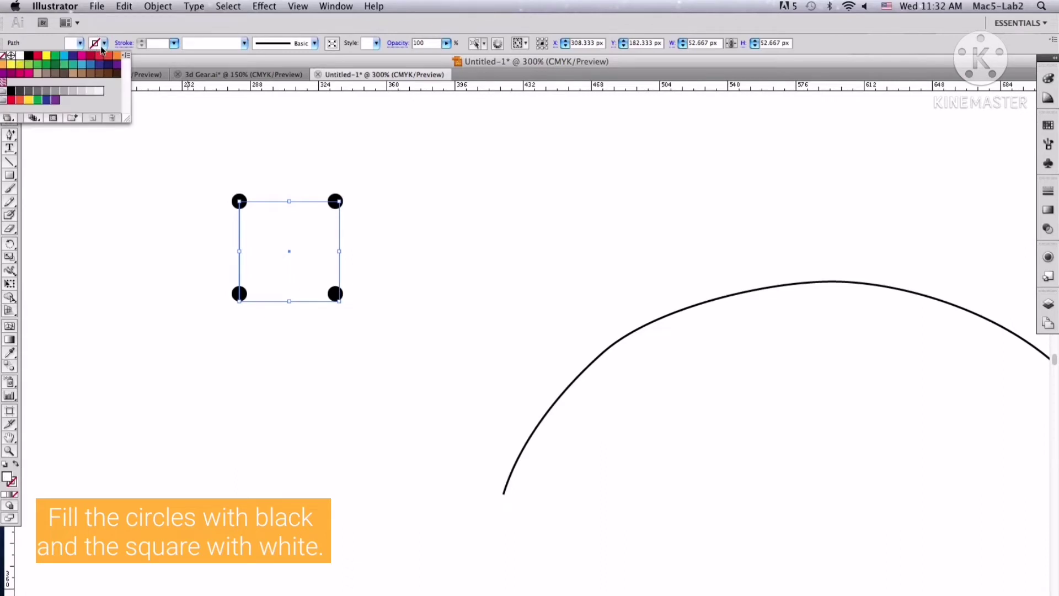
{"action": "left_click", "coordinate": [28, 59]}
{"action": "left_click", "coordinate": [492, 332]}
{"action": "left_click", "coordinate": [403, 349]}
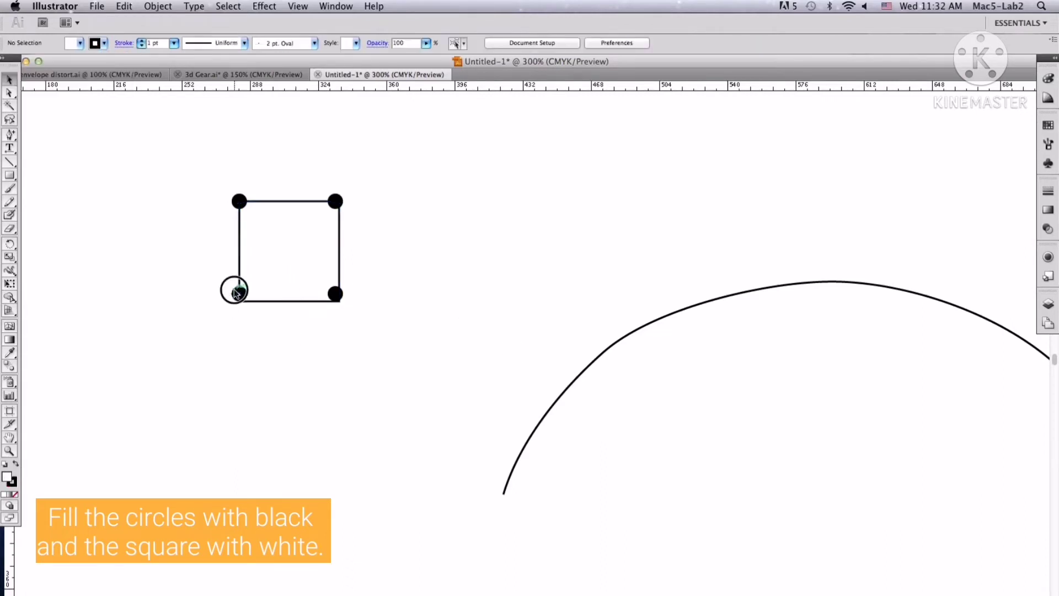
Move the two lower circles down together so they centre on the square's bottom edge.
{"action": "left_click", "coordinate": [238, 293]}
{"action": "left_click", "coordinate": [334, 295], "text": "shift"}
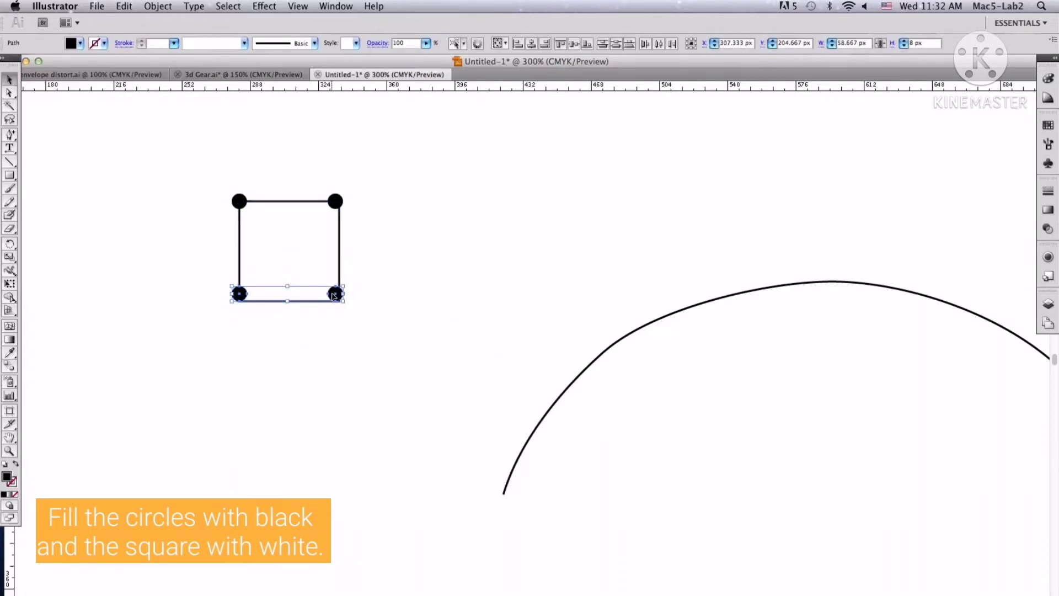
{"action": "left_click_drag", "start_coordinate": [334, 297], "coordinate": [331, 305]}
{"action": "left_click", "coordinate": [396, 305]}
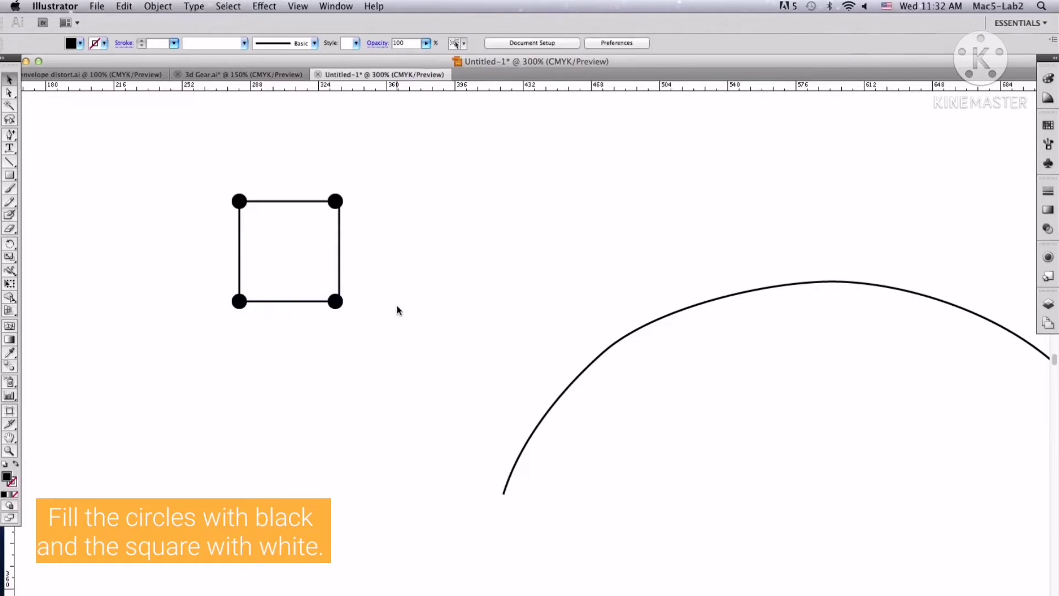
Move the two right-hand circles together so they centre on the square's right corners.
{"action": "left_click", "coordinate": [337, 200]}
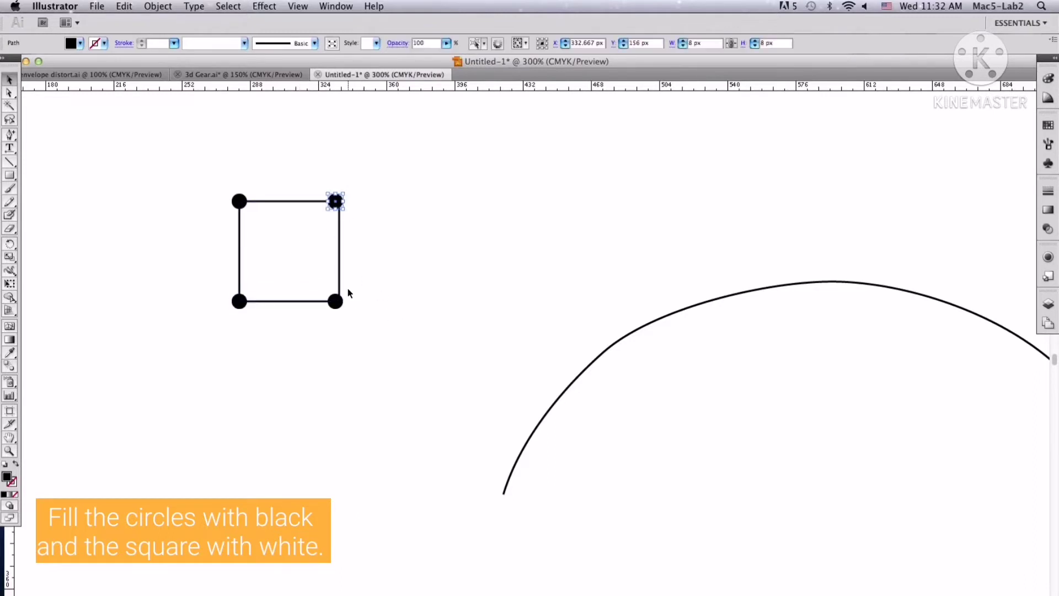
{"action": "left_click", "coordinate": [336, 300], "text": "shift"}
{"action": "left_click_drag", "start_coordinate": [341, 305], "coordinate": [346, 308]}
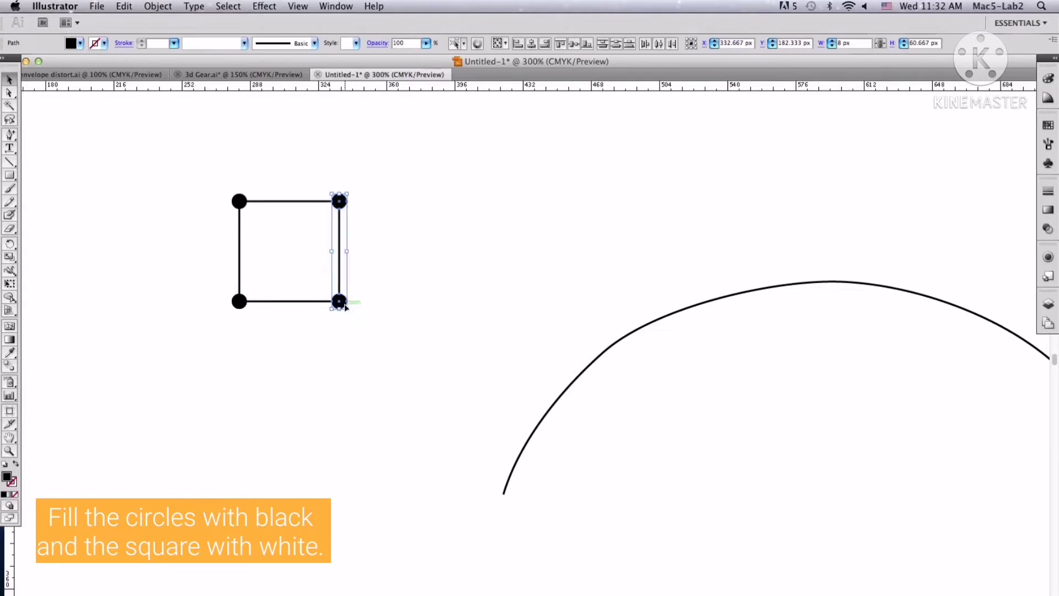
{"action": "left_click", "coordinate": [396, 291]}
Send the outlined square to the back, behind its four corner circles.
{"action": "right_click", "coordinate": [339, 251]}
{"action": "mouse_move", "coordinate": [375, 422]}
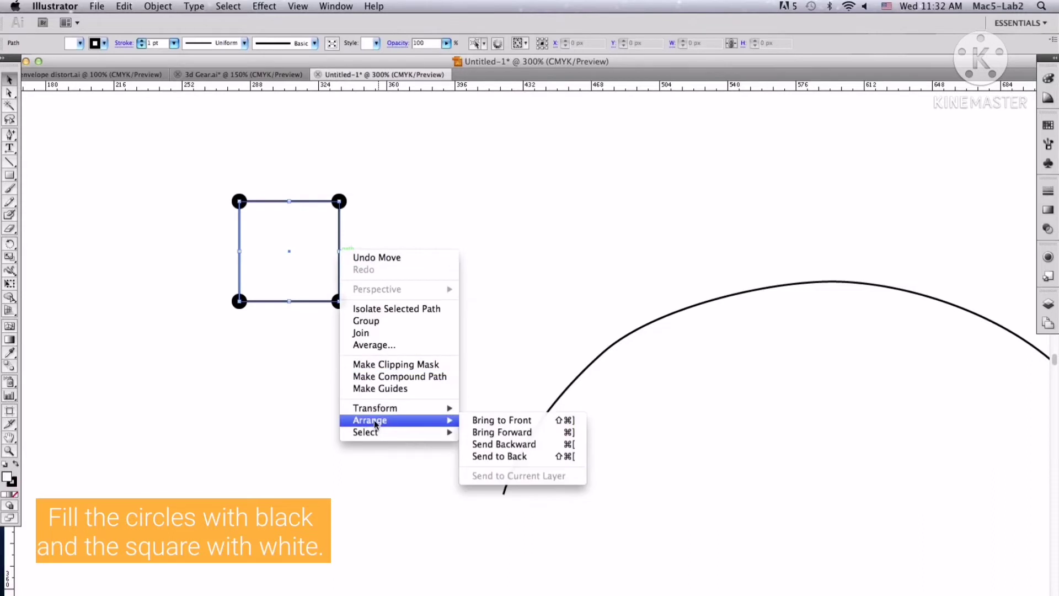
{"action": "left_click", "coordinate": [486, 456]}
{"action": "left_click", "coordinate": [409, 241]}
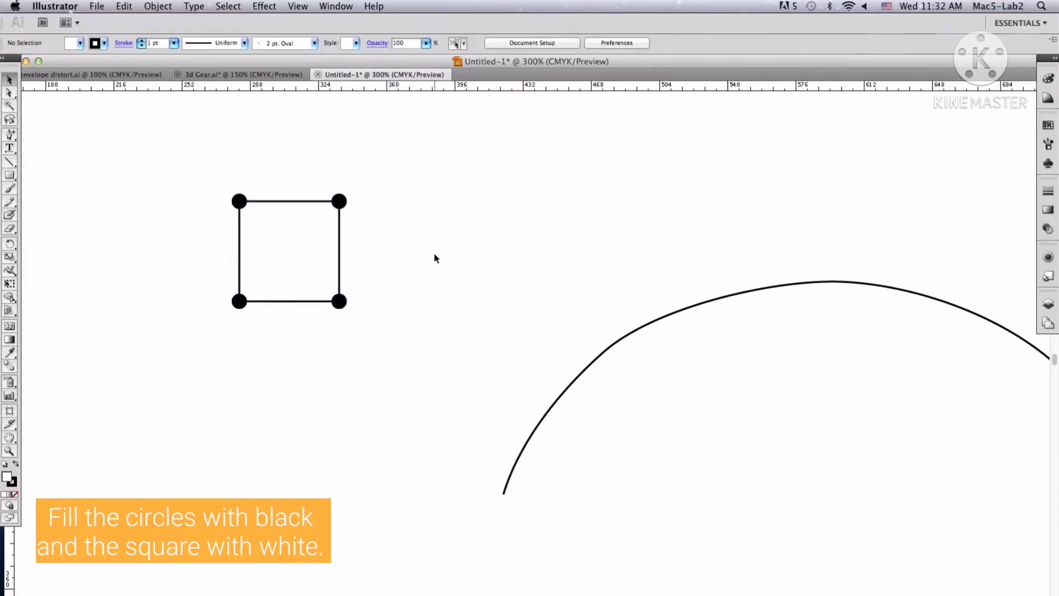
Remove the stroke from the white square between the four circles.
{"action": "key", "text": "super+minus"}
{"action": "key", "text": "super+minus"}
{"action": "key", "text": "super+minus"}
{"action": "key", "text": "super+minus"}
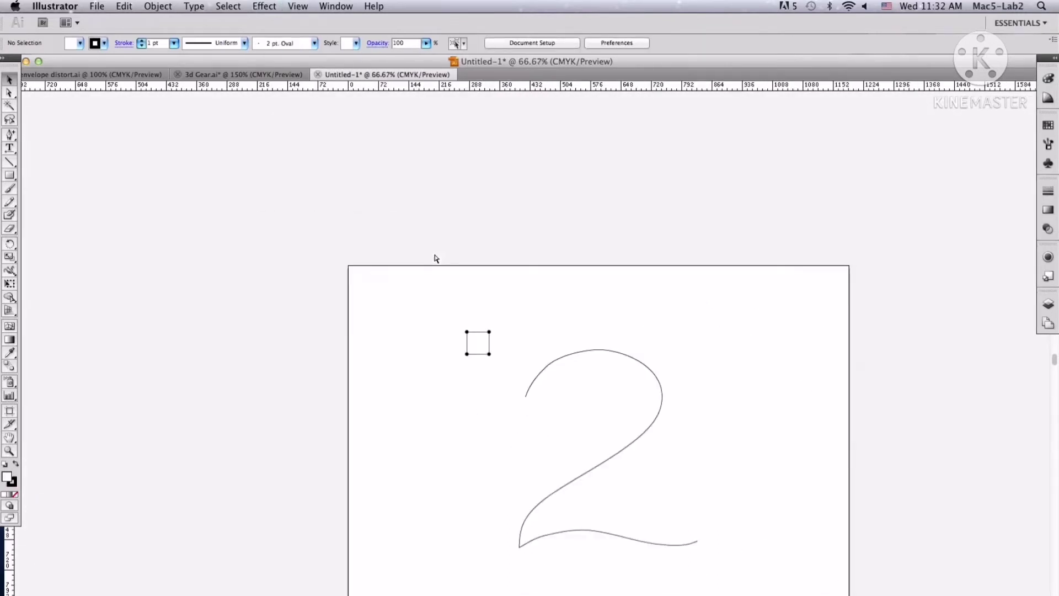
{"action": "key", "text": "super+plus"}
{"action": "key", "text": "super+plus"}
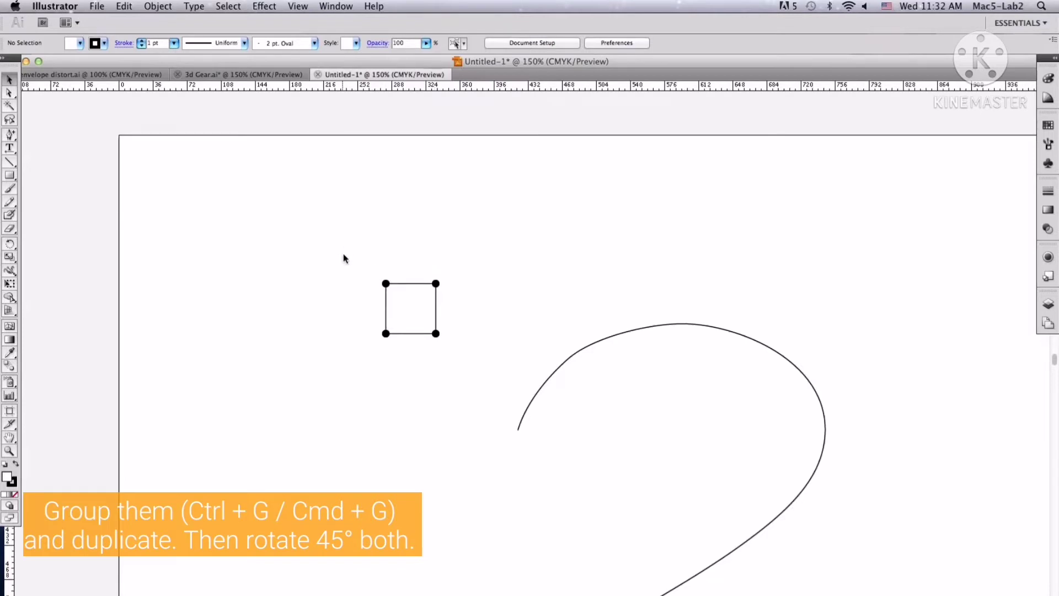
{"action": "left_click_drag", "start_coordinate": [344, 252], "coordinate": [461, 319]}
{"action": "left_click", "coordinate": [80, 43]}
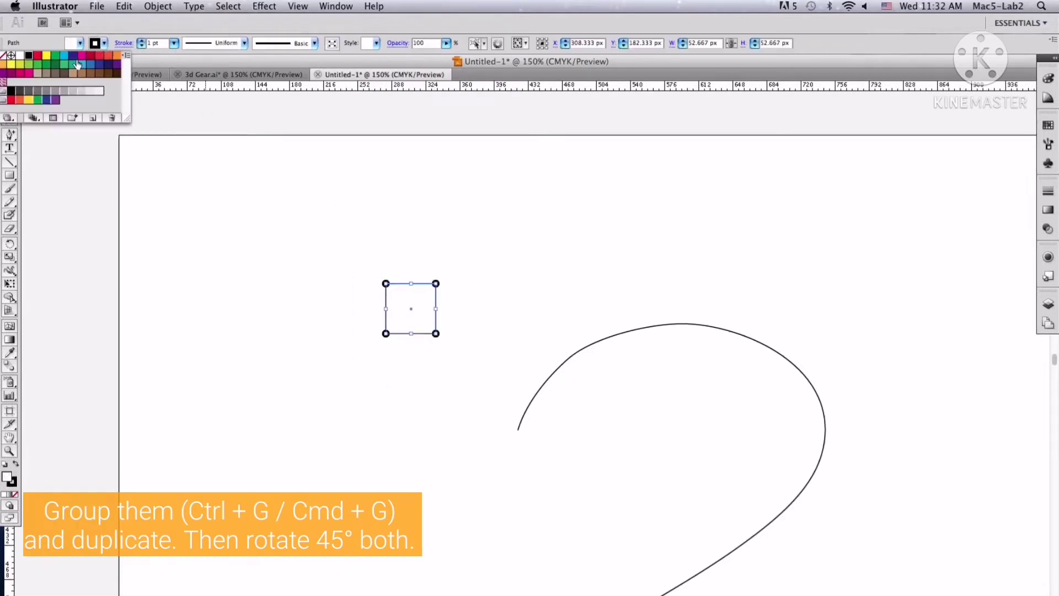
{"action": "left_click", "coordinate": [499, 305]}
Group the square with its four circles, move the group up above the 2, and duplicate it about 340 px to the right.
{"action": "left_click_drag", "start_coordinate": [349, 265], "coordinate": [440, 340]}
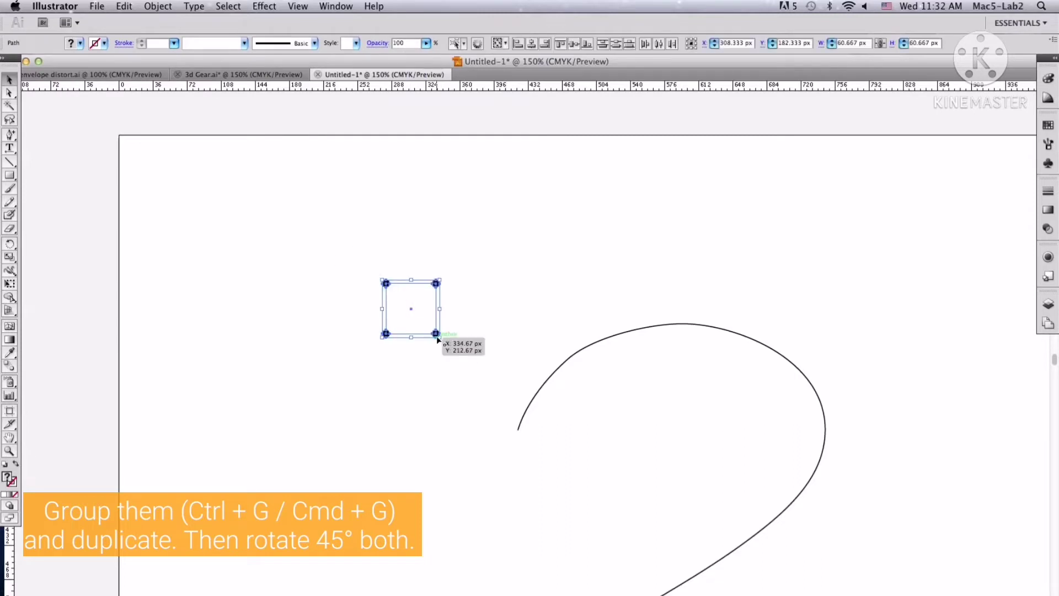
{"action": "right_click", "coordinate": [425, 333]}
{"action": "left_click", "coordinate": [448, 390]}
{"action": "left_click_drag", "start_coordinate": [436, 333], "coordinate": [756, 262]}
{"action": "left_click", "coordinate": [787, 286]}
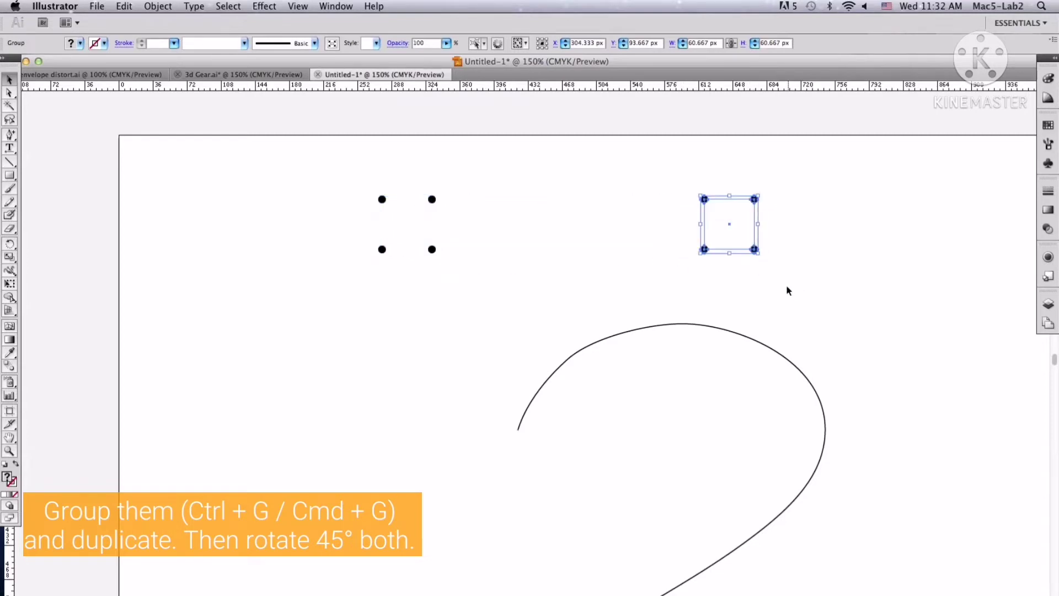
Rotate both the original group and its copy by 45° so each forms a diamond.
{"action": "left_click", "coordinate": [432, 249]}
{"action": "left_click_drag", "start_coordinate": [437, 192], "coordinate": [451, 210]}
{"action": "left_click_drag", "start_coordinate": [623, 184], "coordinate": [757, 255]}
{"action": "left_click_drag", "start_coordinate": [762, 193], "coordinate": [772, 221]}
{"action": "left_click", "coordinate": [331, 259]}
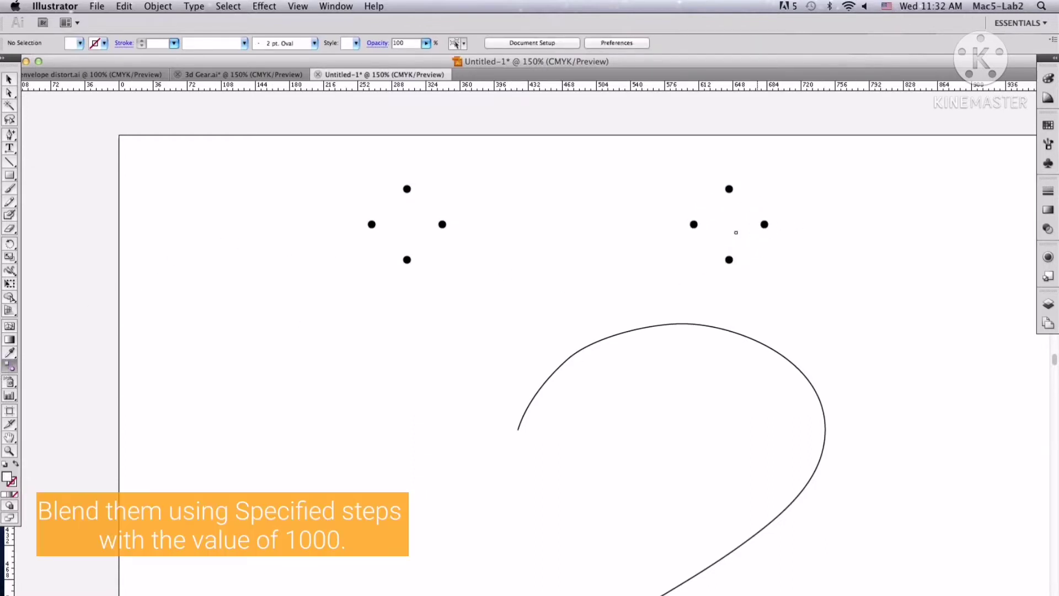
Blend the two diamond groups together and set the blend spacing to 1000 Specified Steps.
{"action": "left_click", "coordinate": [442, 224]}
{"action": "left_click", "coordinate": [694, 225]}
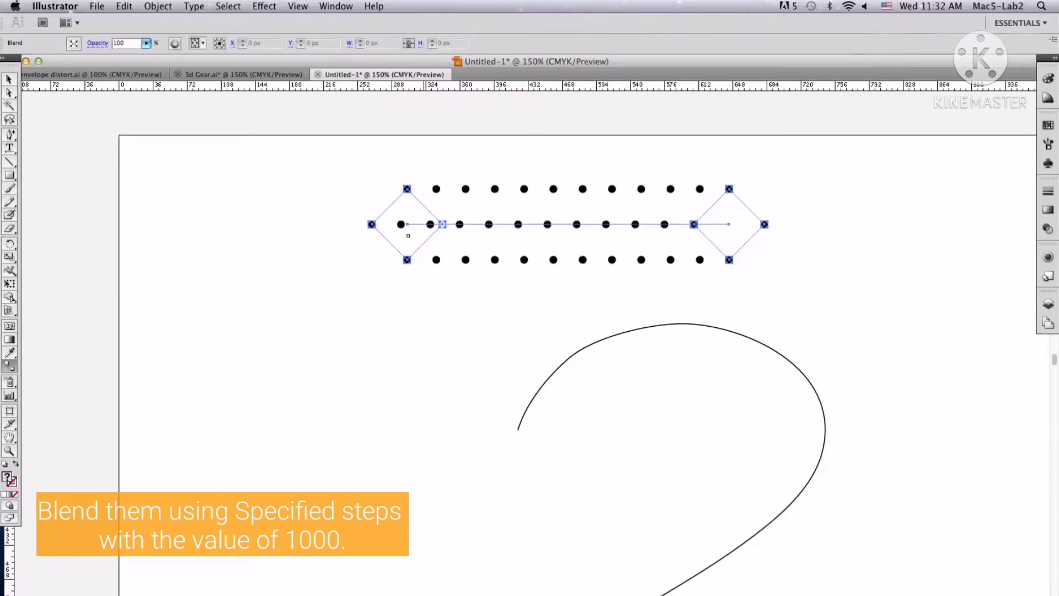
{"action": "double_click", "coordinate": [10, 369]}
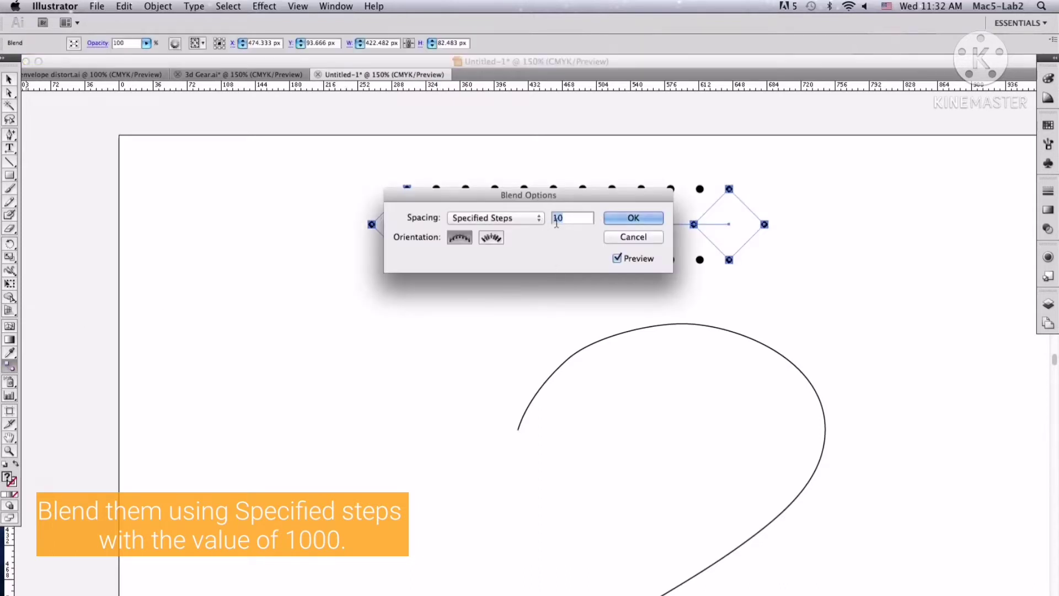
{"action": "type", "text": "1000"}
{"action": "left_click", "coordinate": [639, 219]}
{"action": "left_click", "coordinate": [9, 80]}
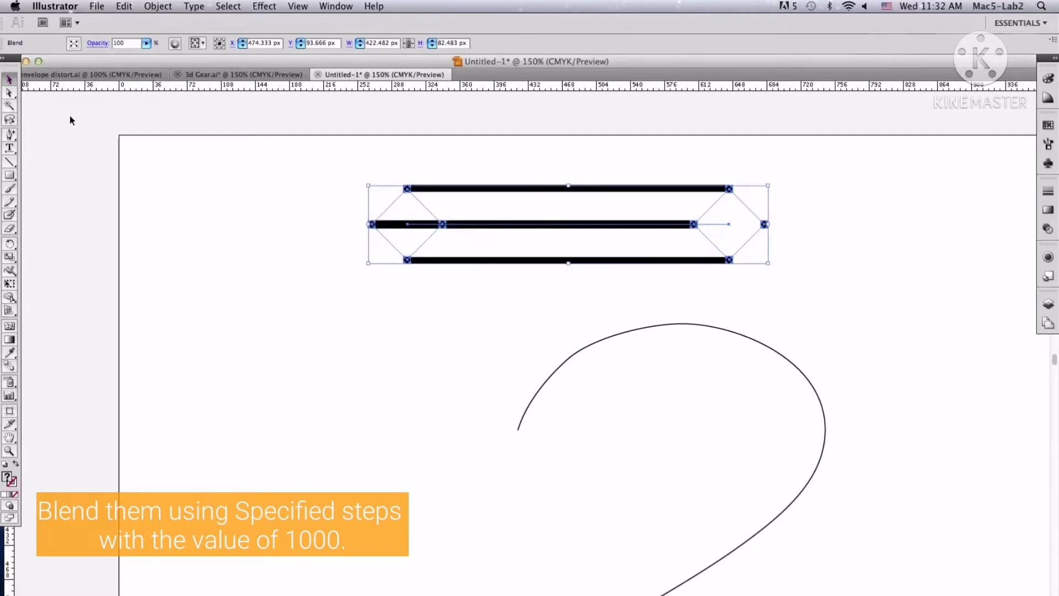
{"action": "left_click", "coordinate": [281, 279]}
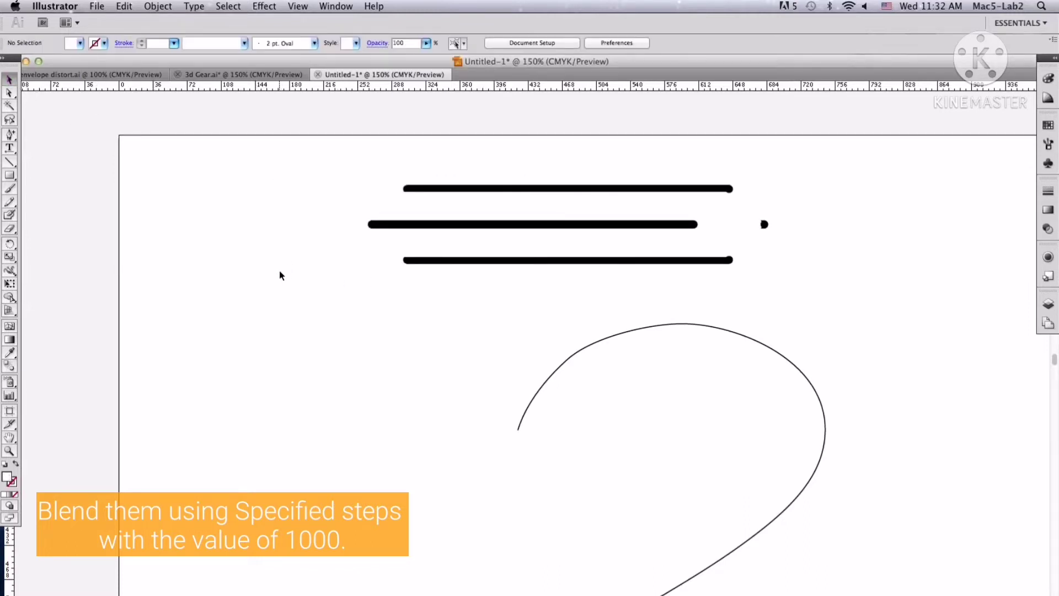
{"action": "key", "text": "super+minus"}
{"action": "left_click_drag", "start_coordinate": [559, 438], "coordinate": [427, 366]}
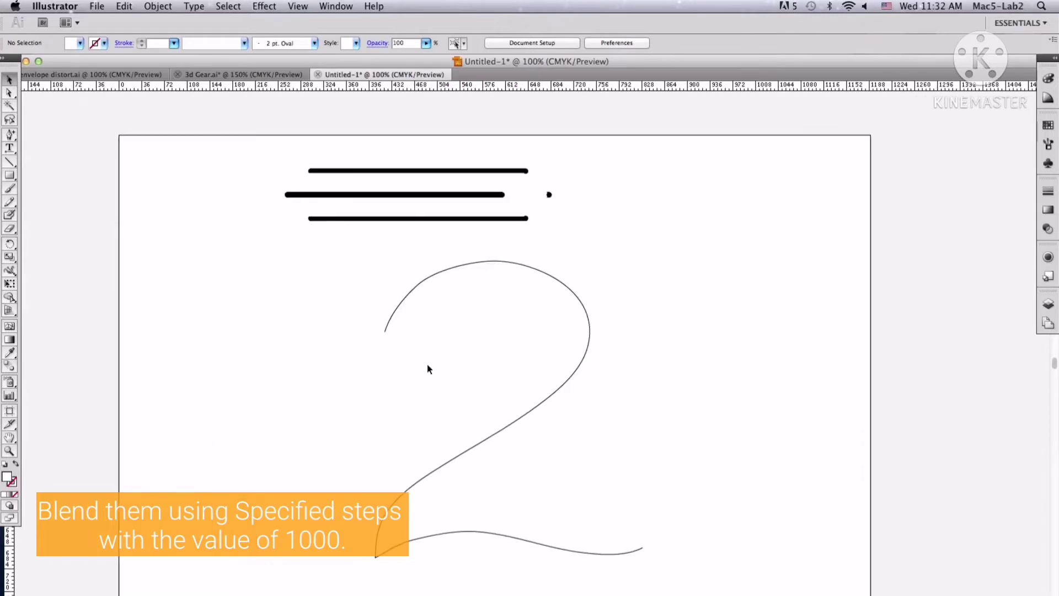
Replace the spine of the diamond blend with the drawn 2-shaped path.
{"action": "left_click_drag", "start_coordinate": [346, 158], "coordinate": [569, 326]}
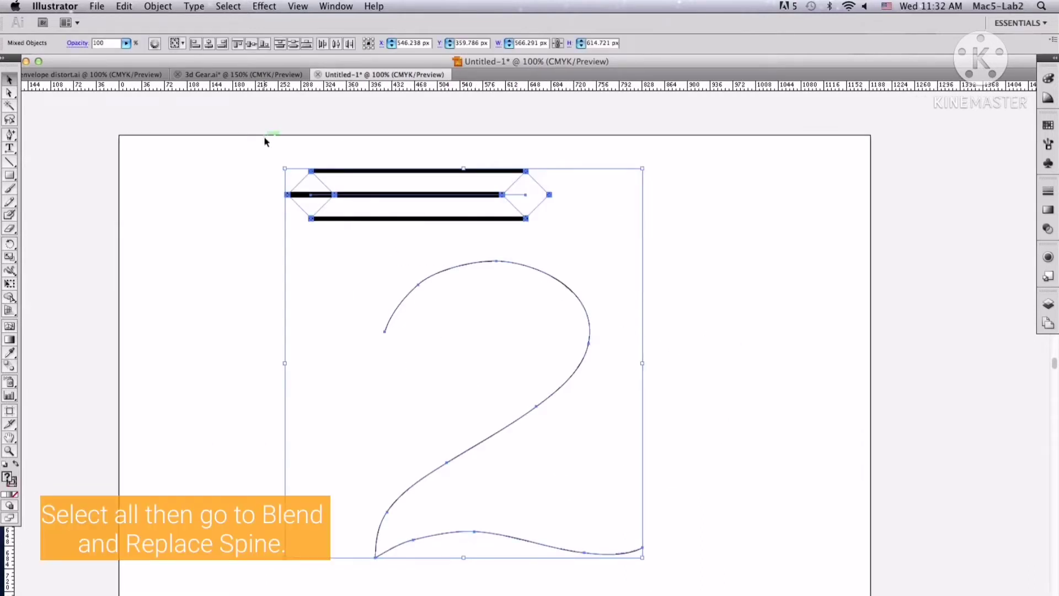
{"action": "left_click", "coordinate": [159, 6]}
{"action": "mouse_move", "coordinate": [243, 256]}
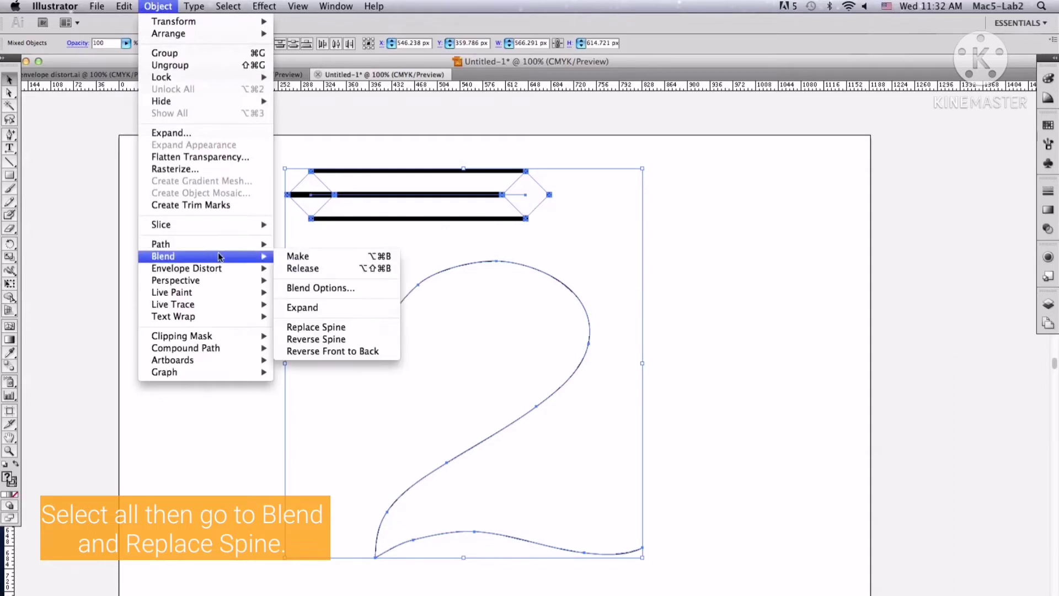
{"action": "left_click", "coordinate": [348, 328]}
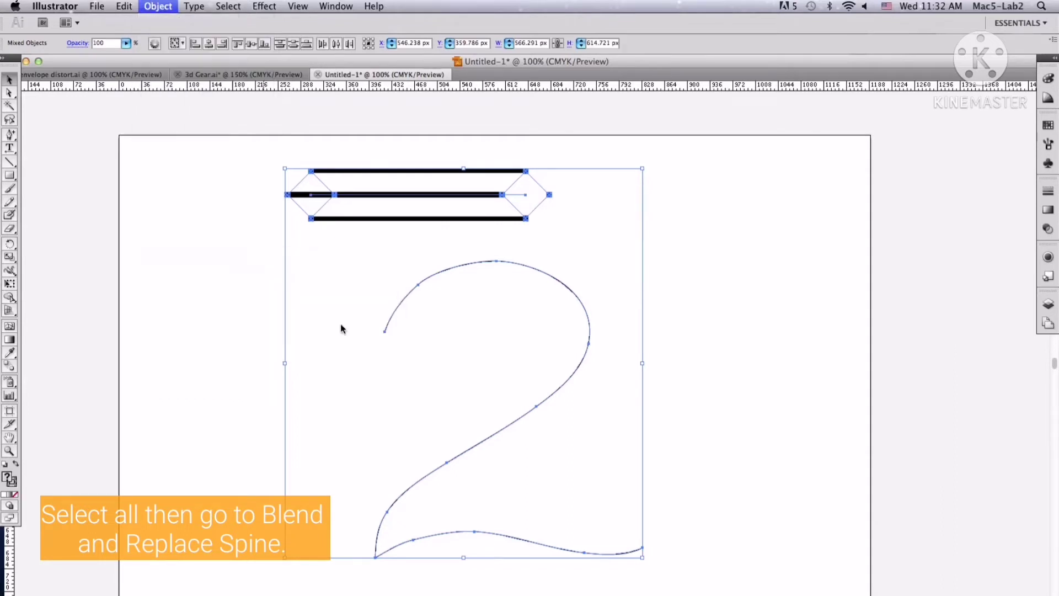
{"action": "left_click", "coordinate": [785, 365]}
Reverse the spine of the blended number 2.
{"action": "left_click", "coordinate": [487, 235]}
{"action": "left_click", "coordinate": [159, 6]}
{"action": "mouse_move", "coordinate": [228, 288]}
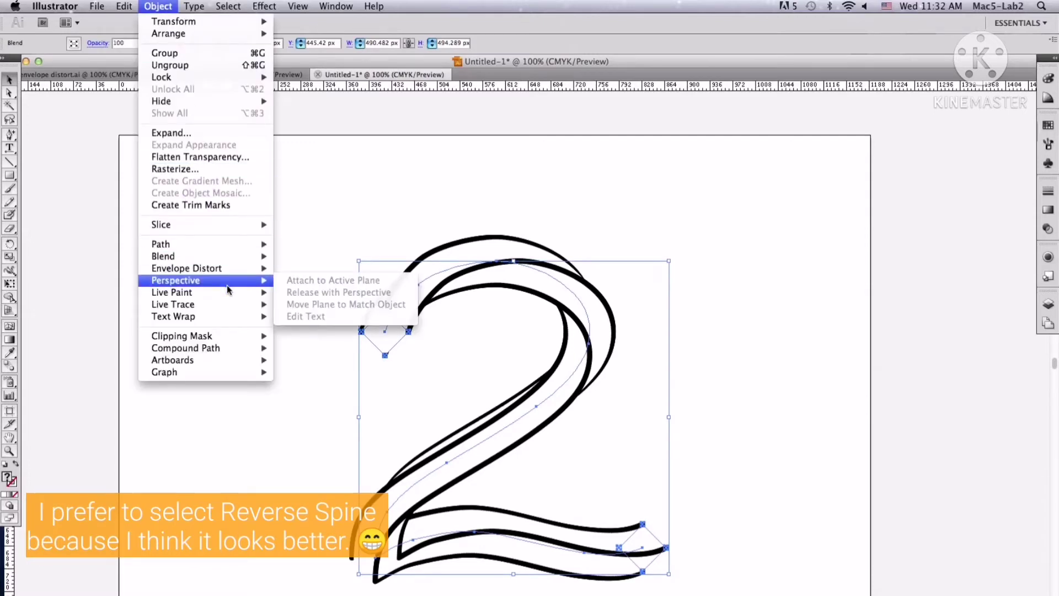
{"action": "mouse_move", "coordinate": [202, 258]}
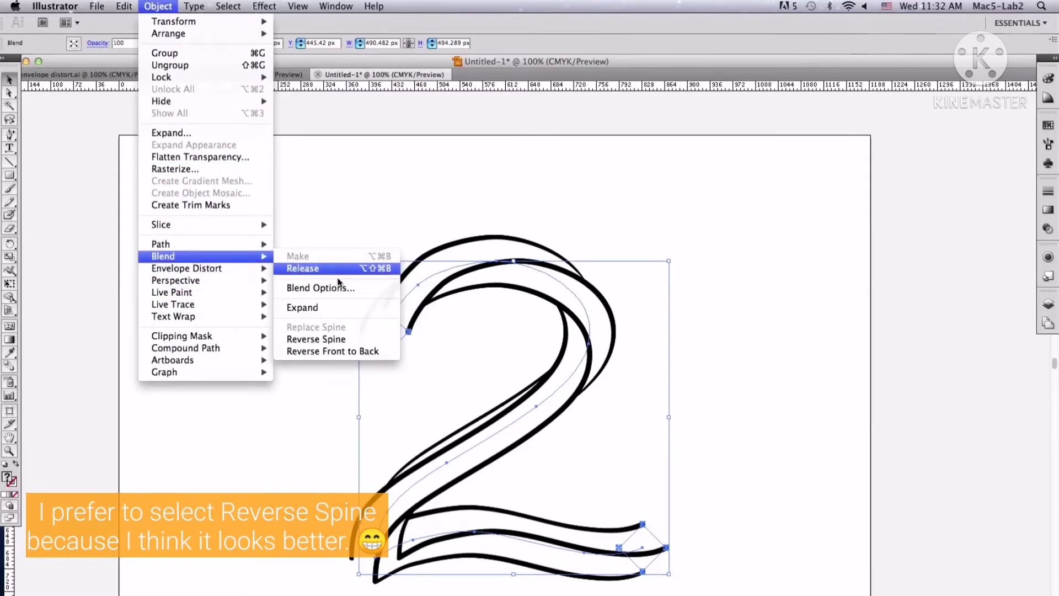
{"action": "left_click", "coordinate": [353, 340]}
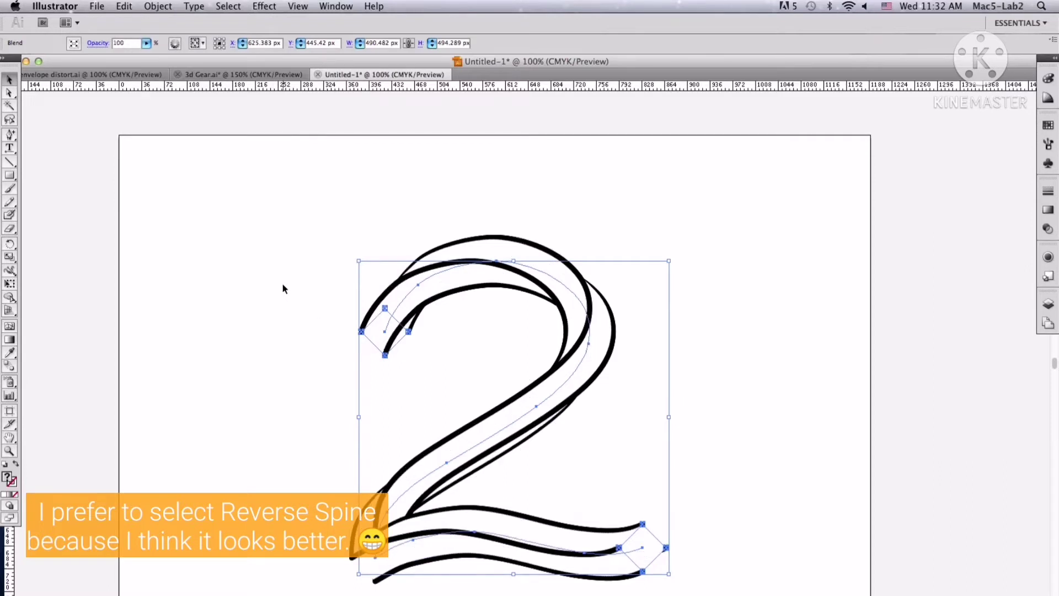
{"action": "left_click", "coordinate": [794, 369]}
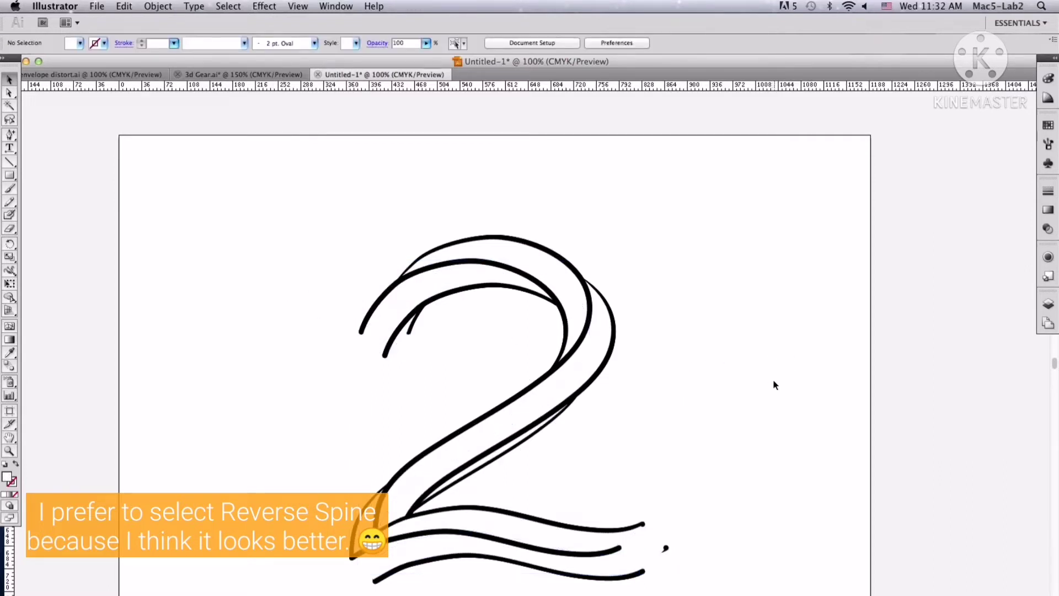
Enlarge the blended 2 proportionally about its centre to about 571 × 575 px.
{"action": "left_click", "coordinate": [515, 290]}
{"action": "left_click", "coordinate": [361, 235]}
{"action": "key", "text": "super+minus"}
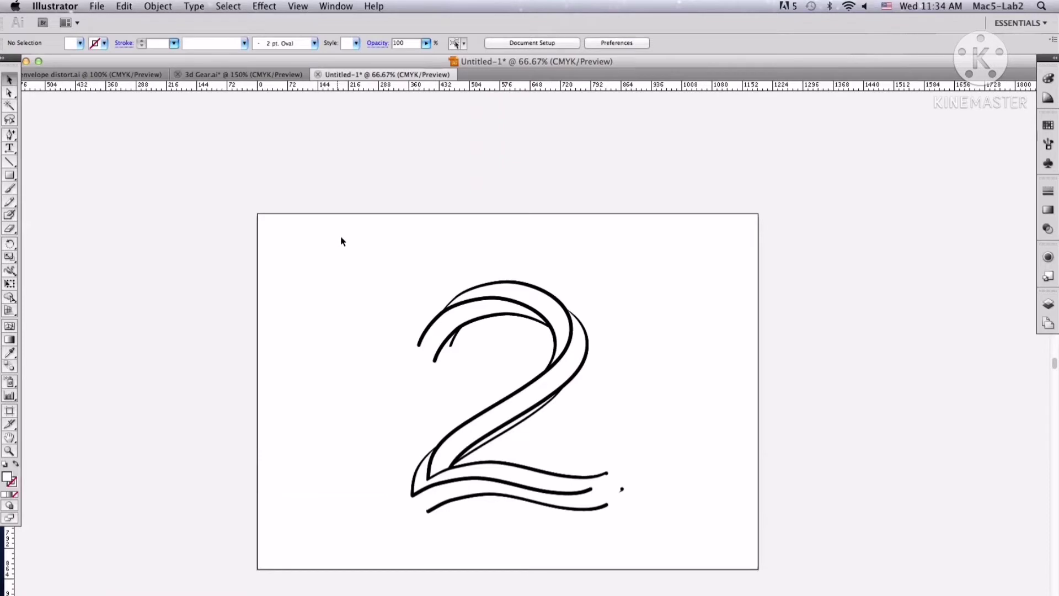
{"action": "left_click_drag", "start_coordinate": [375, 265], "coordinate": [669, 561]}
{"action": "left_click_drag", "start_coordinate": [624, 297], "coordinate": [644, 280]}
Lock the blended 2 in place on the artboard.
{"action": "key", "text": "super+2"}
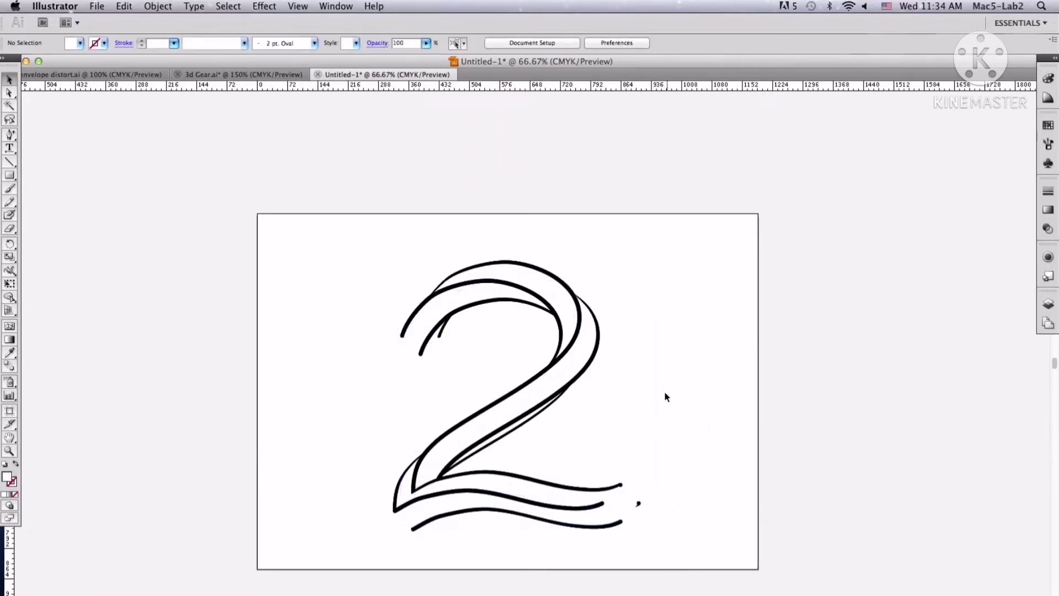
{"action": "key", "text": "super+plus"}
{"action": "left_click_drag", "start_coordinate": [666, 445], "coordinate": [660, 385]}
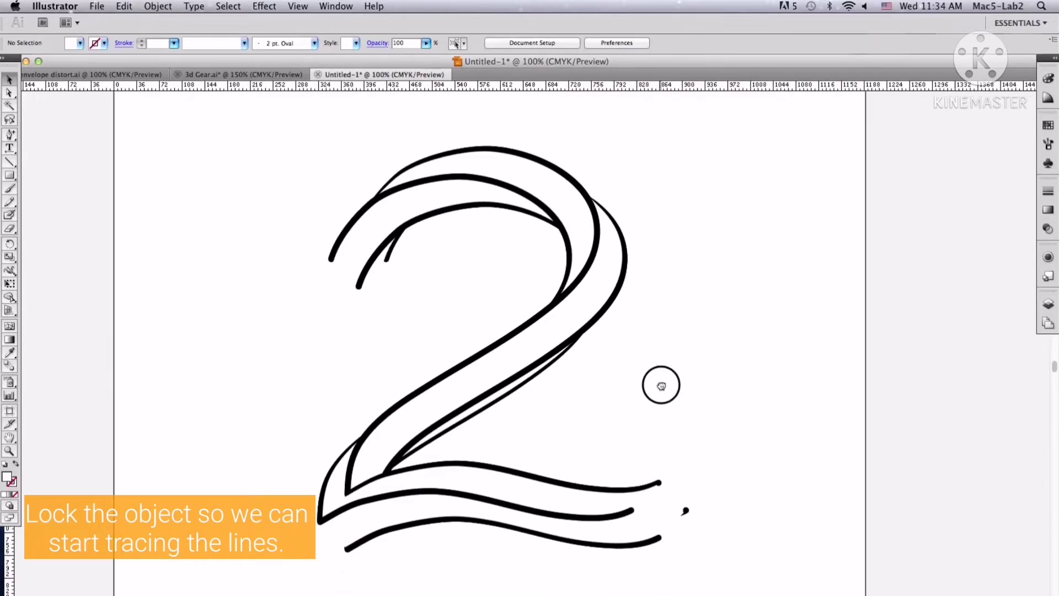
{"action": "left_click", "coordinate": [487, 205]}
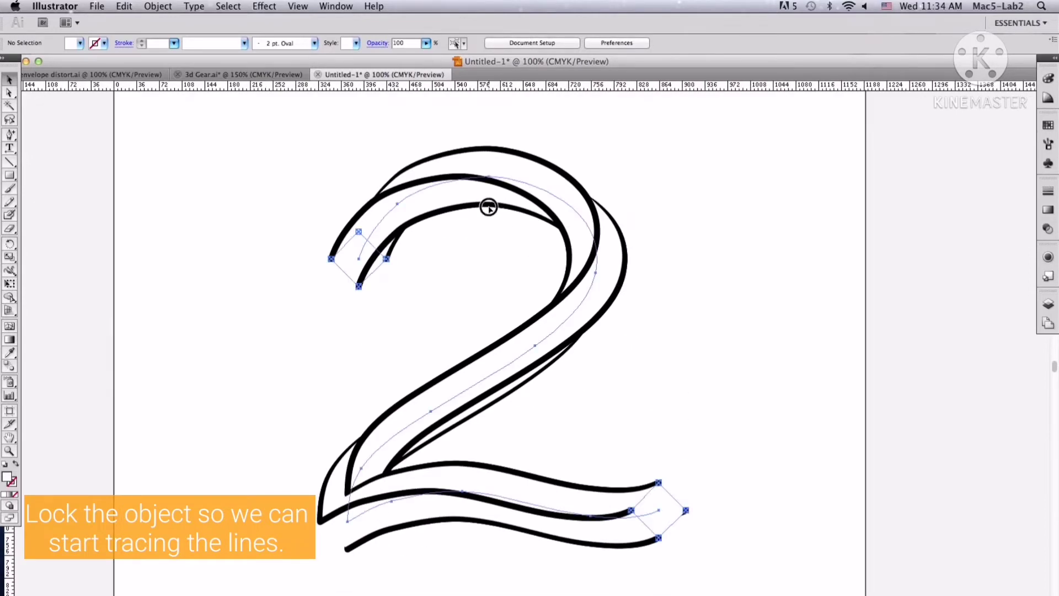
{"action": "left_click", "coordinate": [158, 7]}
{"action": "mouse_move", "coordinate": [182, 77]}
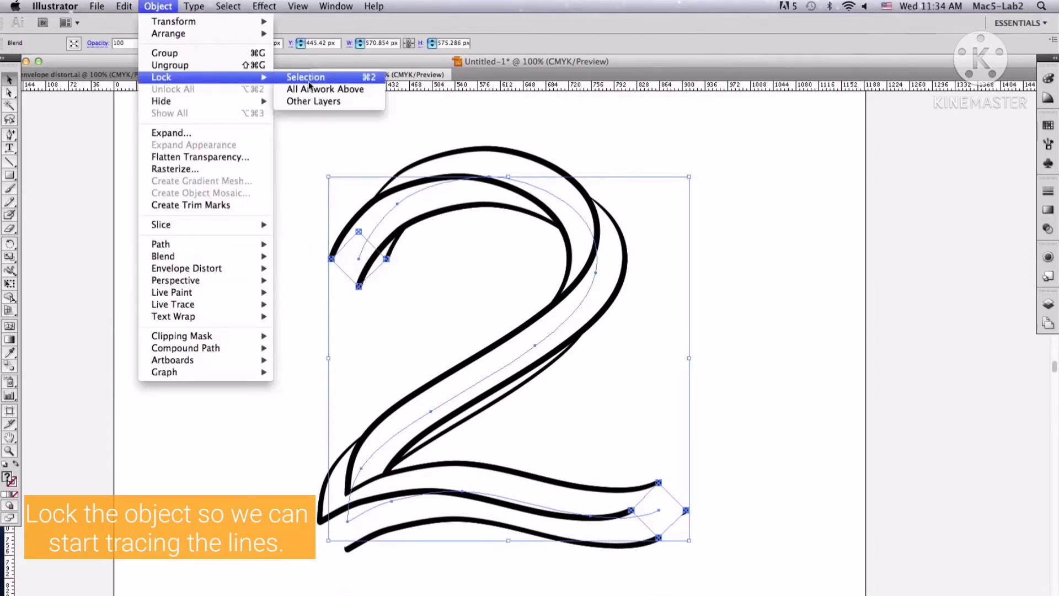
{"action": "left_click", "coordinate": [302, 78]}
Trace the middle line of the 2's upper arc with the Pen tool, from its left end to the inner bend on the right.
{"action": "left_click_drag", "start_coordinate": [6, 135], "coordinate": [77, 137]}
{"action": "left_click", "coordinate": [328, 261]}
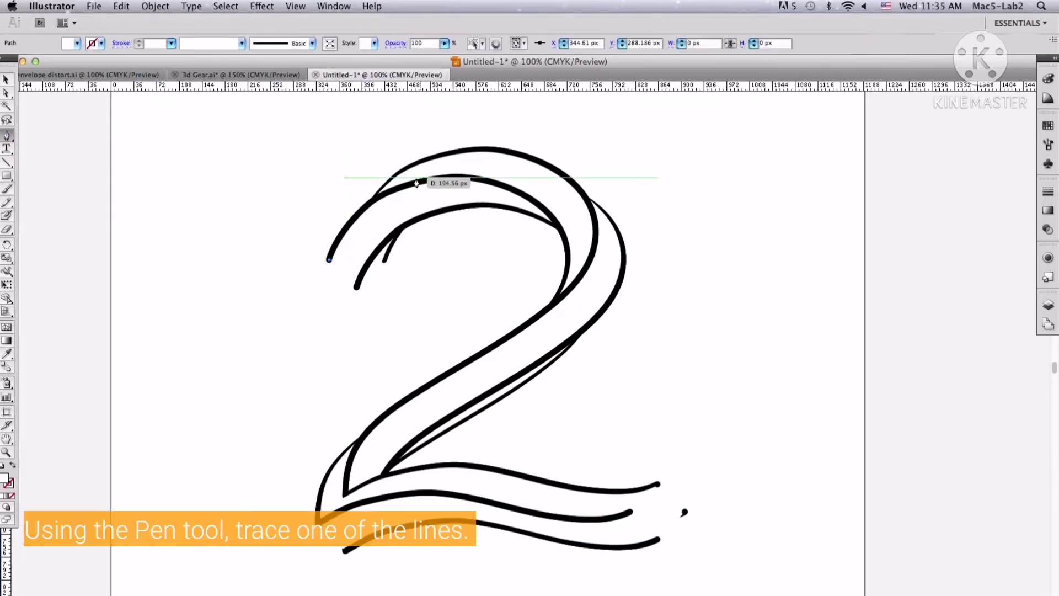
{"action": "left_click_drag", "start_coordinate": [430, 183], "coordinate": [503, 174]}
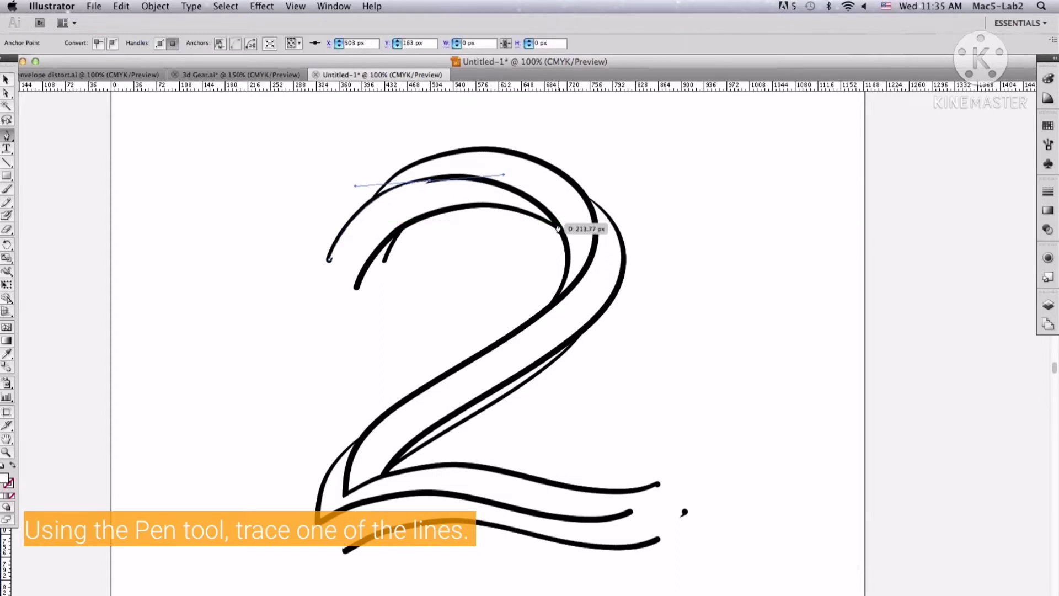
{"action": "left_click_drag", "start_coordinate": [557, 226], "coordinate": [597, 255]}
Remove the traced line's fill and give it a 1 pt black stroke.
{"action": "left_click", "coordinate": [6, 80]}
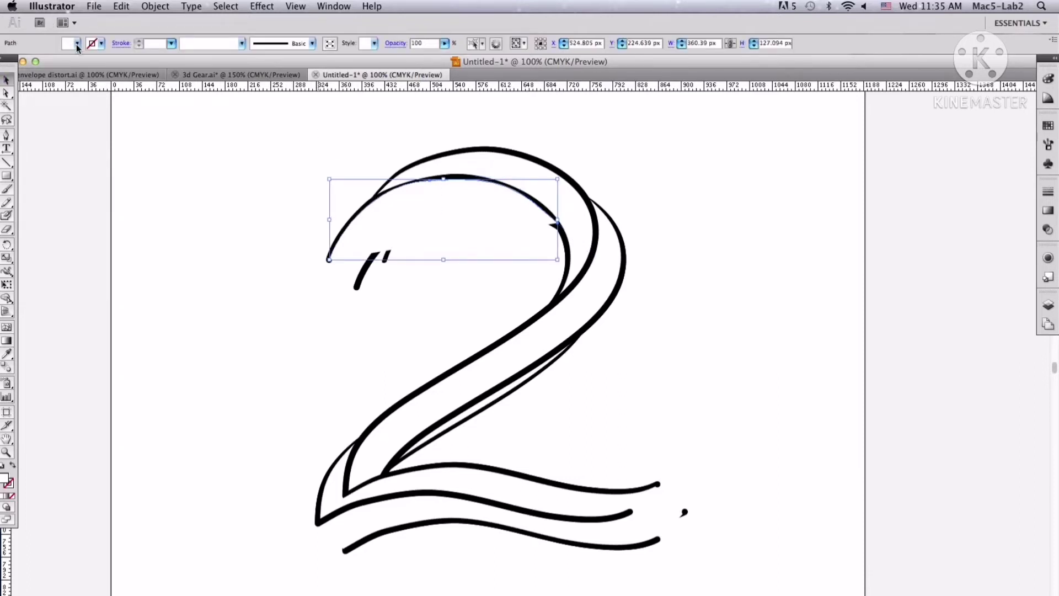
{"action": "left_click", "coordinate": [78, 43]}
{"action": "left_click", "coordinate": [3, 56]}
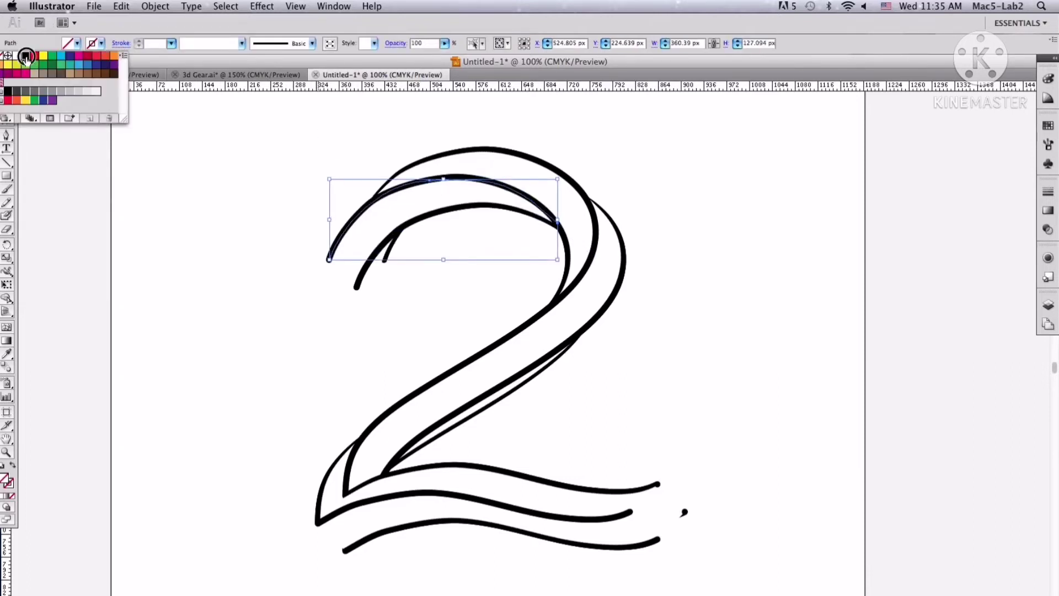
{"action": "left_click", "coordinate": [194, 135]}
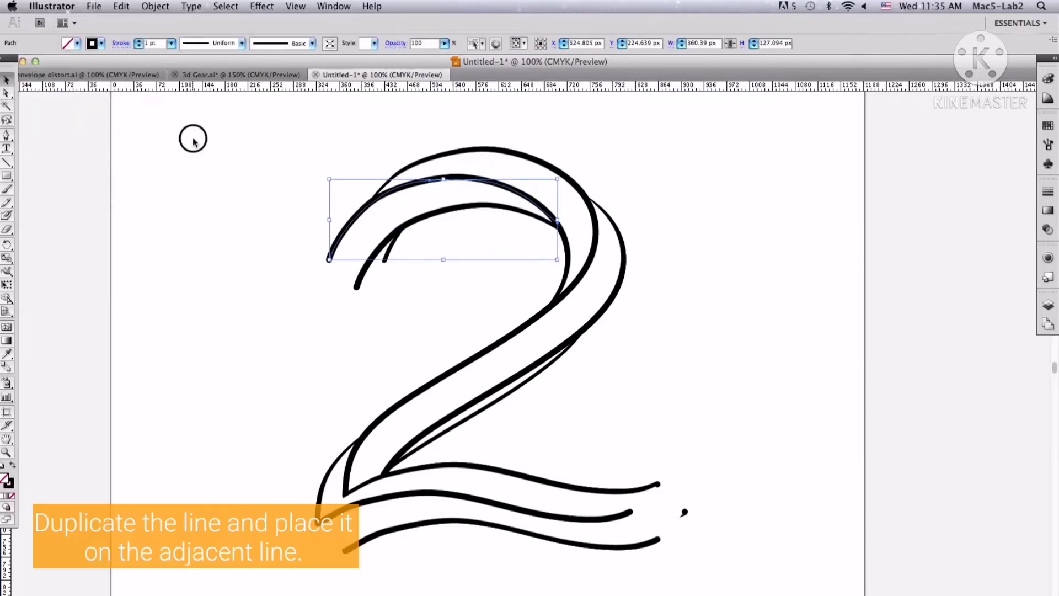
Adjust the top of the traced arc slightly upward so it follows the line beneath it.
{"action": "left_click", "coordinate": [490, 184]}
{"action": "left_click", "coordinate": [6, 93]}
{"action": "left_click", "coordinate": [430, 180]}
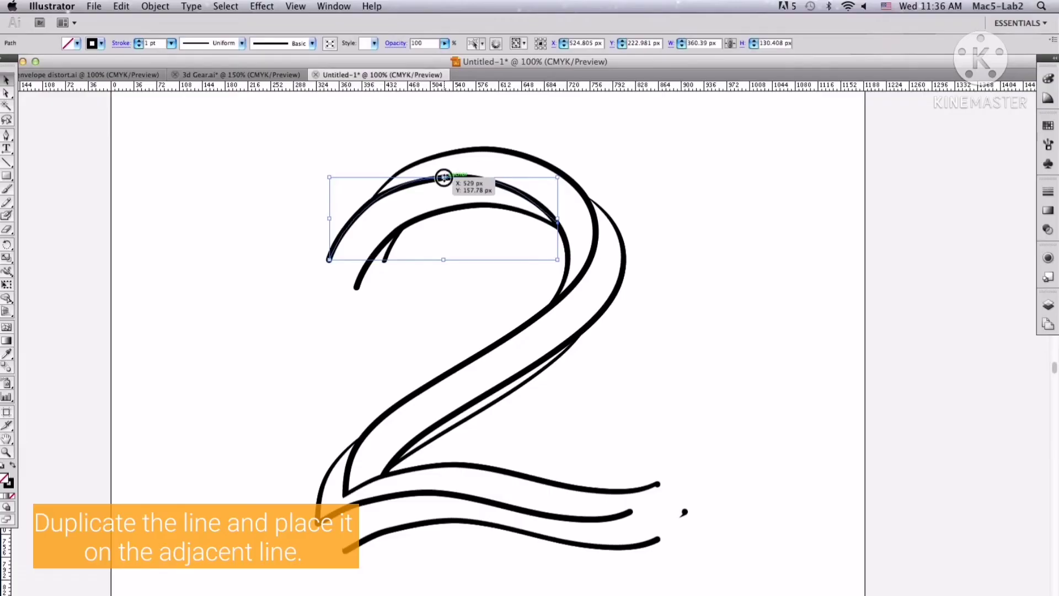
Duplicate the traced arc and place the copy just below it, towards the adjacent inner line.
{"action": "left_click_drag", "start_coordinate": [444, 178], "coordinate": [446, 196]}
{"action": "key", "text": "super+z"}
{"action": "left_click", "coordinate": [299, 167]}
{"action": "left_click", "coordinate": [444, 176]}
{"action": "left_click_drag", "start_coordinate": [437, 180], "coordinate": [408, 200]}
Move the copied arc's end and middle anchor points onto the adjacent inner line and reshape its curve handles to match.
{"action": "key", "text": "a"}
{"action": "left_click_drag", "start_coordinate": [554, 236], "coordinate": [557, 226]}
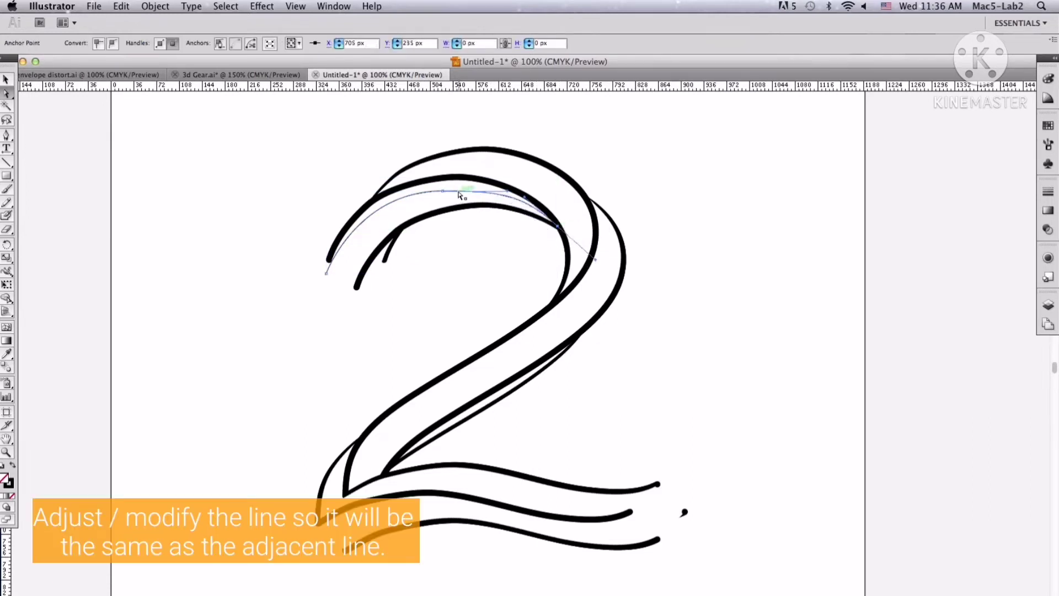
{"action": "left_click_drag", "start_coordinate": [327, 273], "coordinate": [358, 287]}
{"action": "left_click_drag", "start_coordinate": [443, 194], "coordinate": [447, 209]}
{"action": "left_click_drag", "start_coordinate": [360, 212], "coordinate": [387, 212]}
{"action": "left_click_drag", "start_coordinate": [526, 199], "coordinate": [511, 197]}
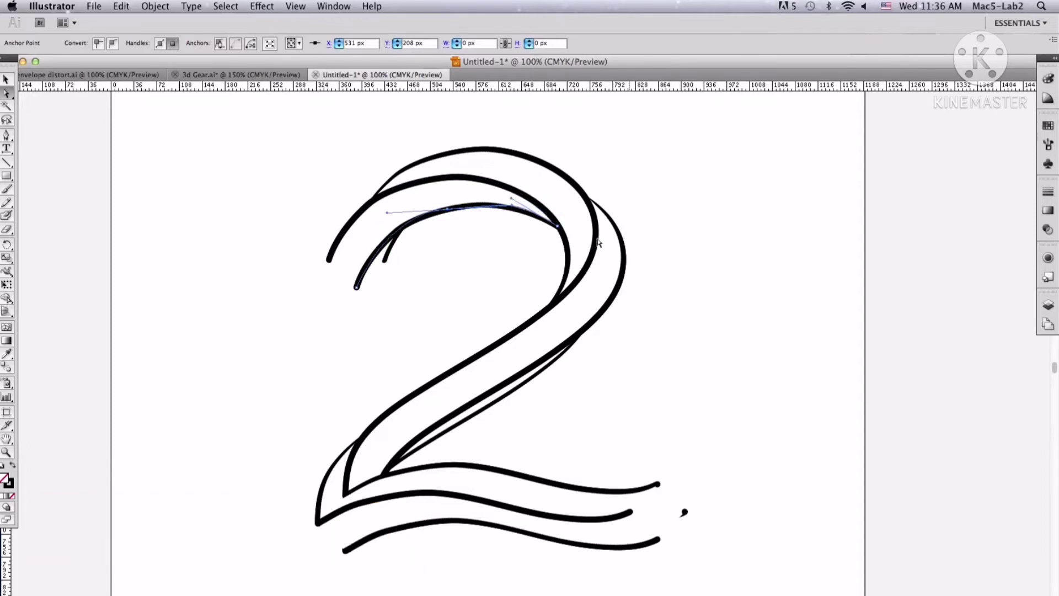
Fine-tune the handles at the copied arc's middle anchor so the curve follows the inner line, and deselect it.
{"action": "left_click_drag", "start_coordinate": [557, 226], "coordinate": [560, 232]}
{"action": "left_click", "coordinate": [447, 208]}
{"action": "left_click_drag", "start_coordinate": [512, 208], "coordinate": [501, 202]}
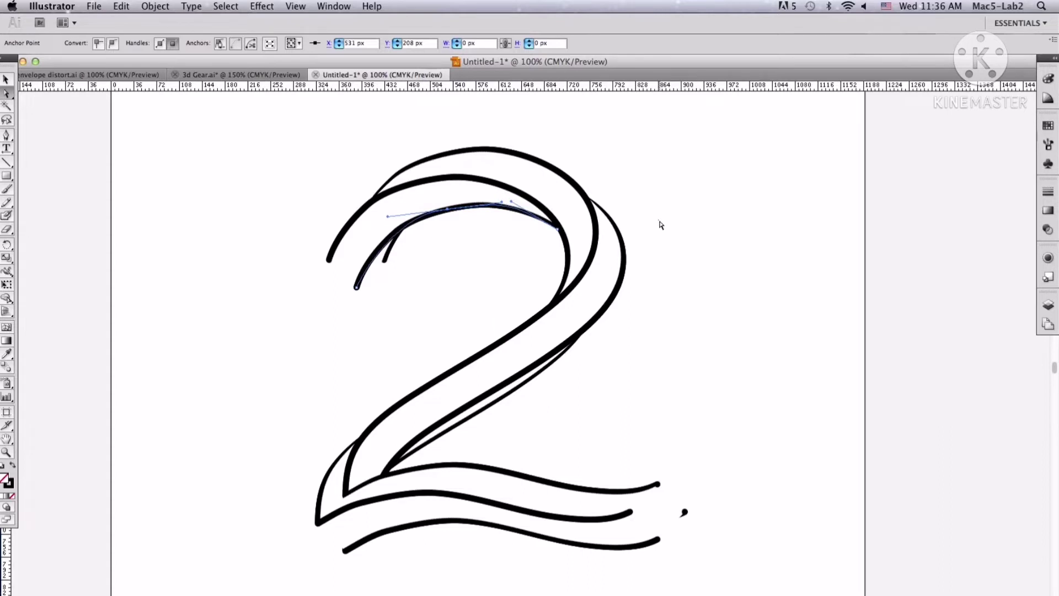
{"action": "left_click", "coordinate": [659, 223]}
Start blending the two traced arcs with the Blend tool.
{"action": "left_click", "coordinate": [6, 80]}
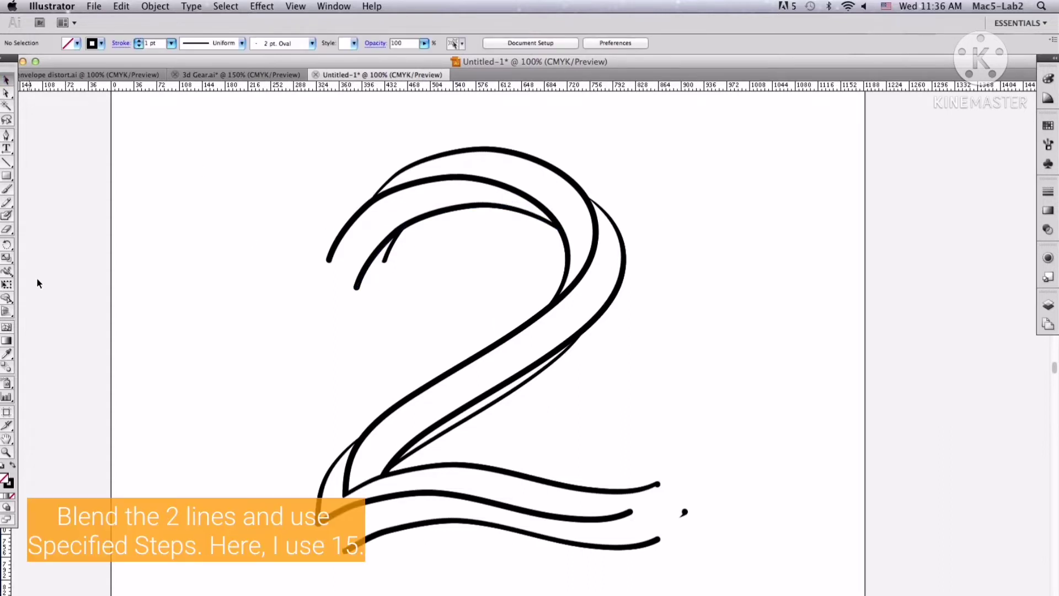
{"action": "left_click", "coordinate": [6, 367]}
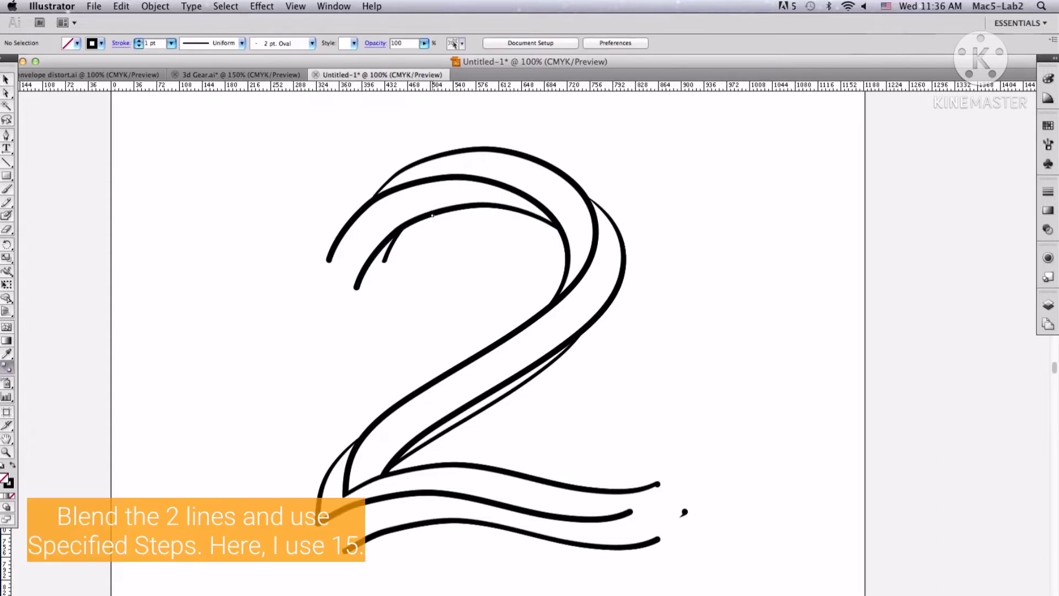